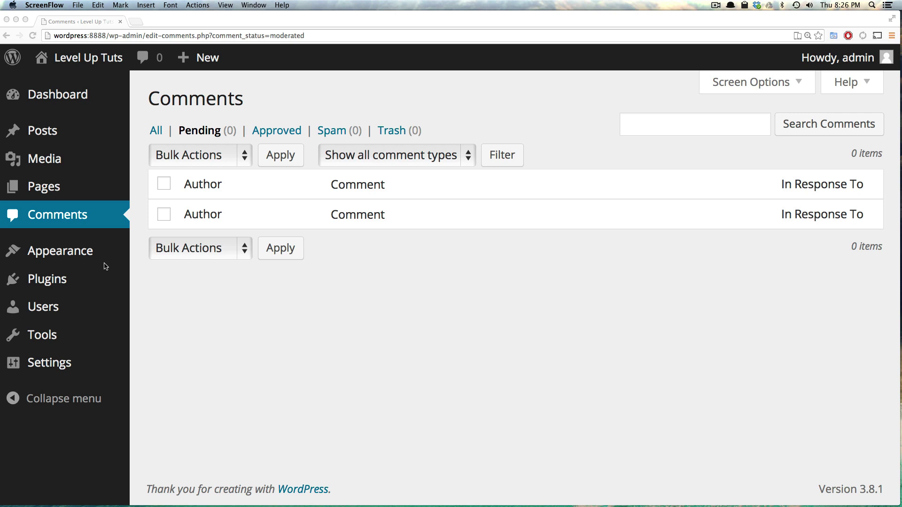
- Open the Themes page that lists the installed themes
{"action": "left_click", "coordinate": [115, 266]}
- Browse the three installed themes, with Twenty Fourteen active, and focus the theme search box
{"action": "left_click", "coordinate": [73, 252]}
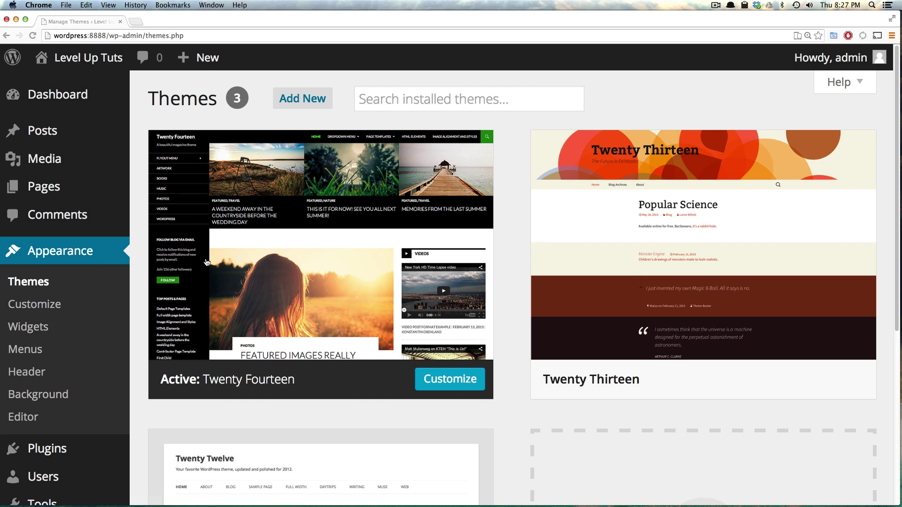
{"action": "mouse_move", "coordinate": [296, 259]}
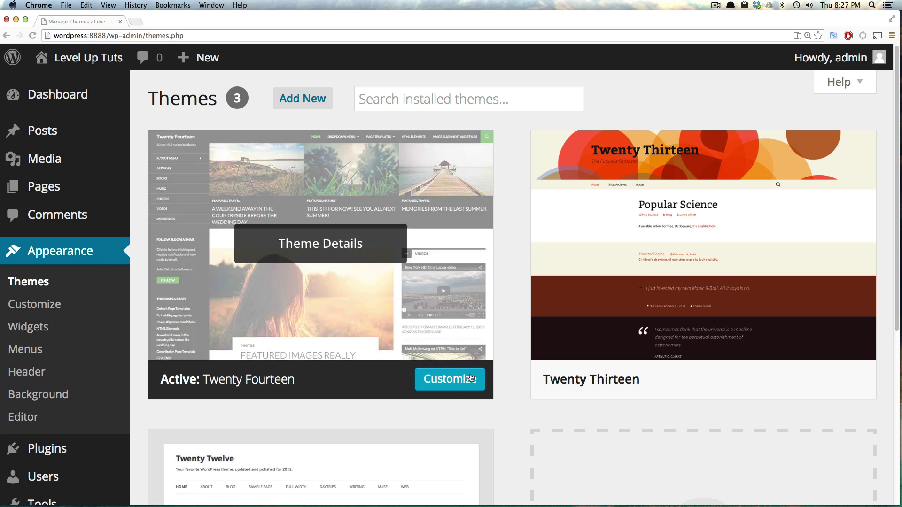
{"action": "mouse_move", "coordinate": [712, 228]}
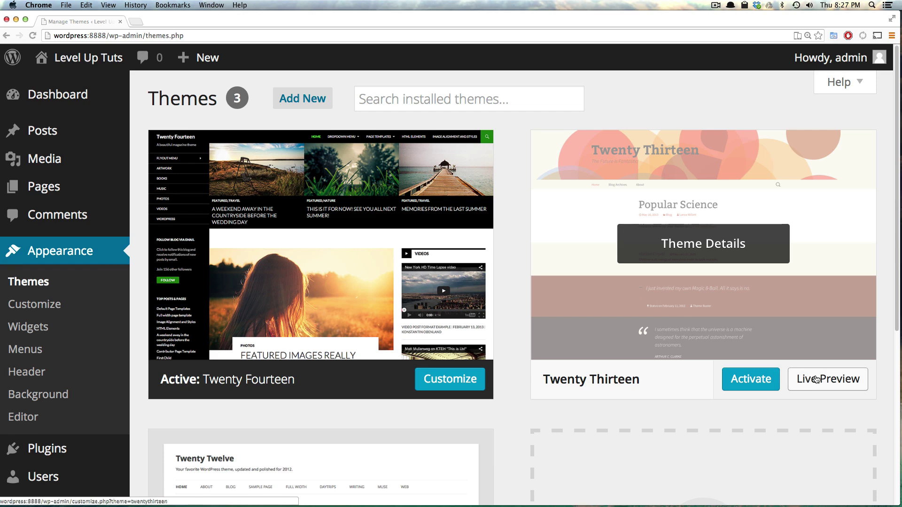
{"action": "scroll", "coordinate": [503, 390], "scroll_direction": "down", "scroll_amount": 3}
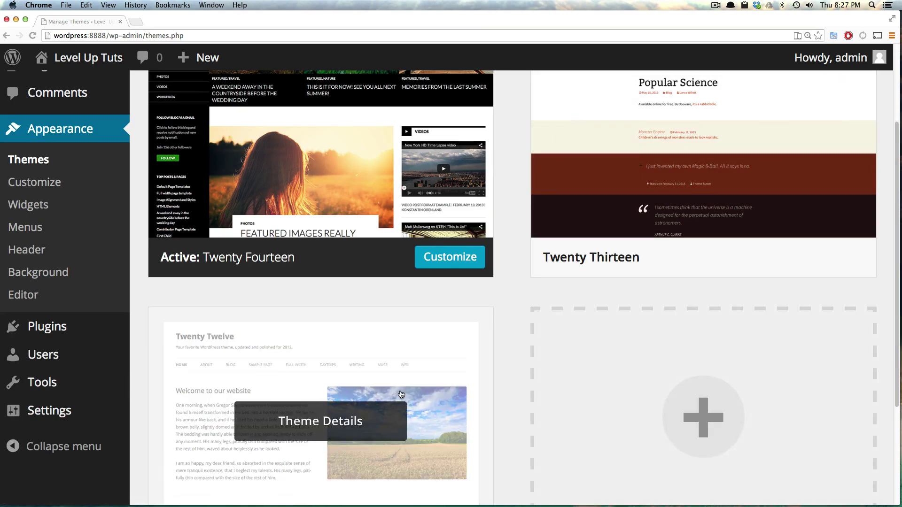
{"action": "scroll", "coordinate": [401, 394], "scroll_direction": "down", "scroll_amount": 3}
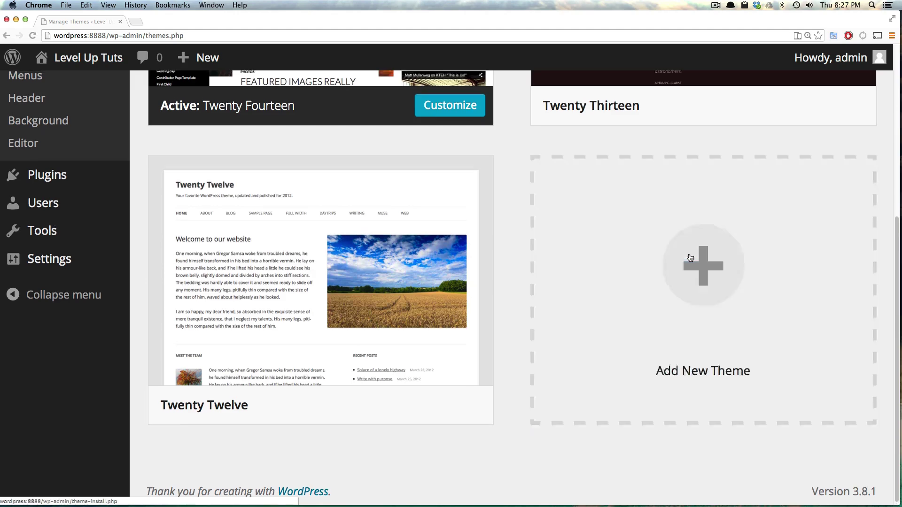
{"action": "scroll", "coordinate": [690, 257], "scroll_direction": "up", "scroll_amount": 6}
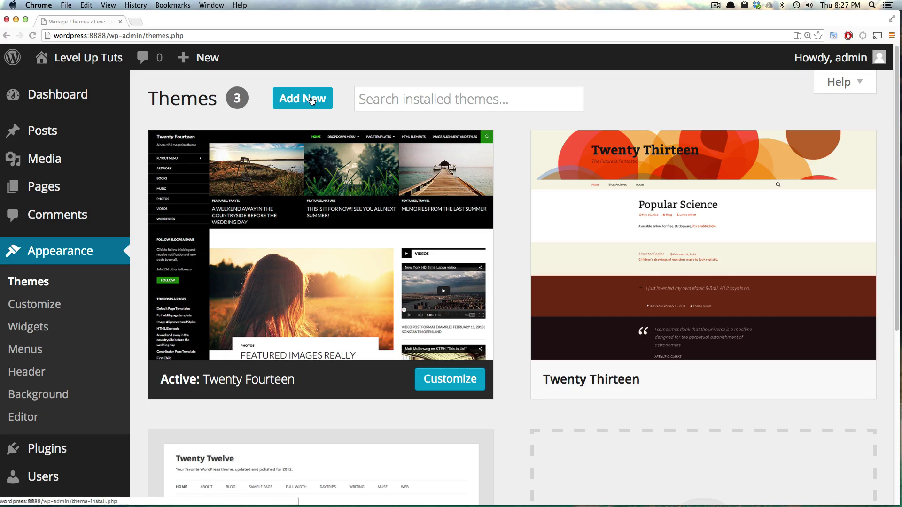
{"action": "left_click", "coordinate": [437, 97]}
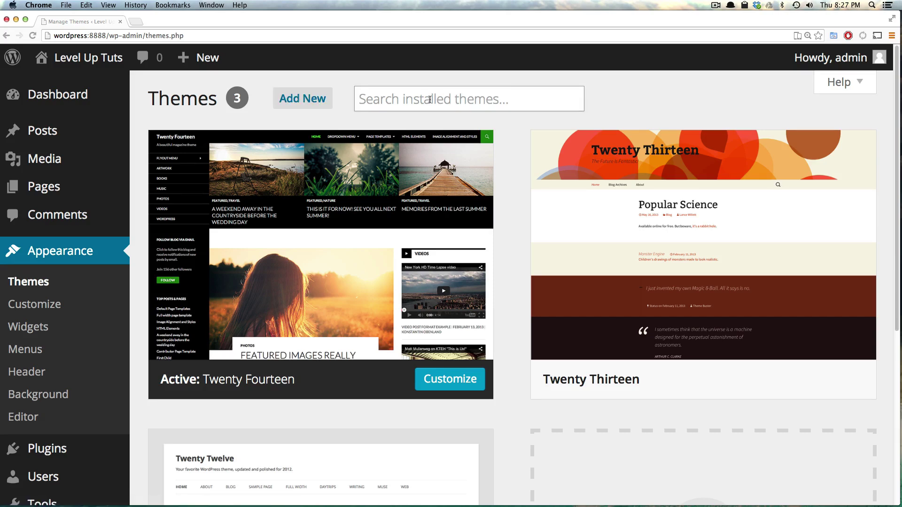
- Open the theme customizer and change the Site Title Color to red
{"action": "left_click", "coordinate": [37, 304]}
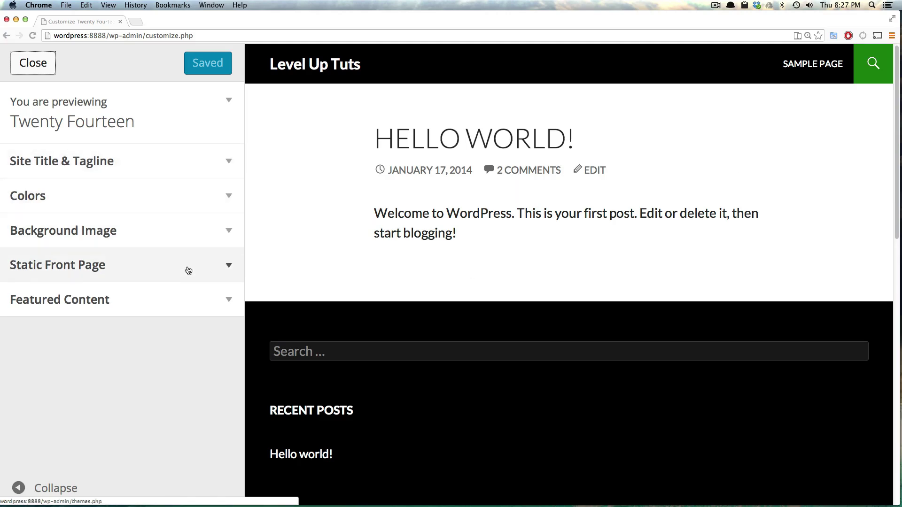
{"action": "left_click", "coordinate": [217, 164]}
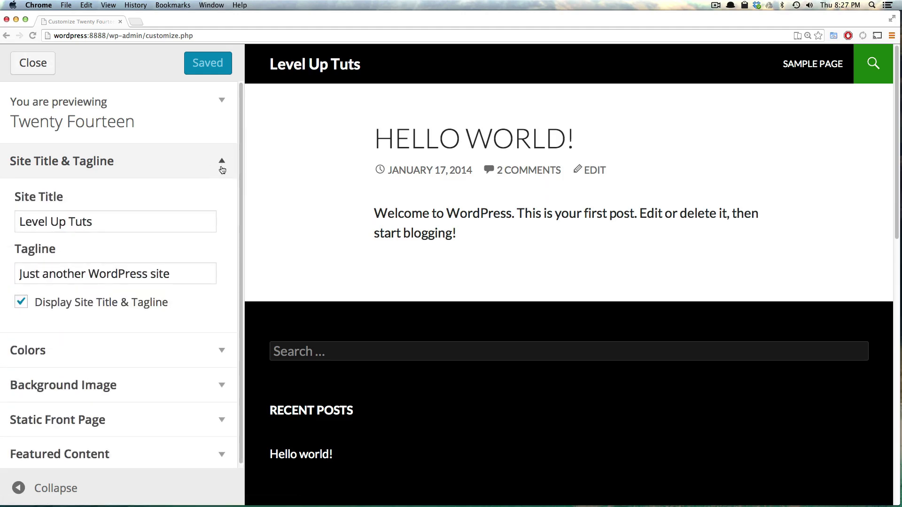
{"action": "left_click_drag", "start_coordinate": [222, 169], "coordinate": [209, 194]}
{"action": "left_click", "coordinate": [219, 165]}
{"action": "left_click", "coordinate": [189, 198]}
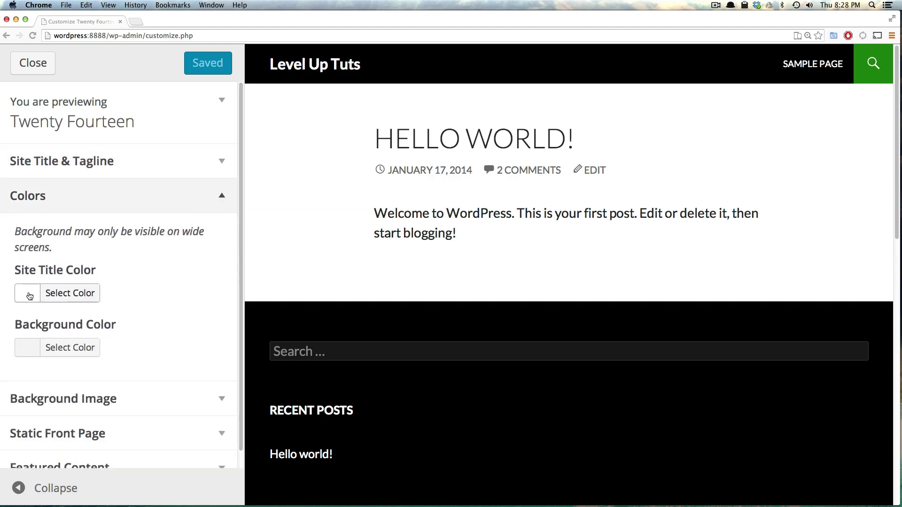
{"action": "left_click", "coordinate": [29, 295]}
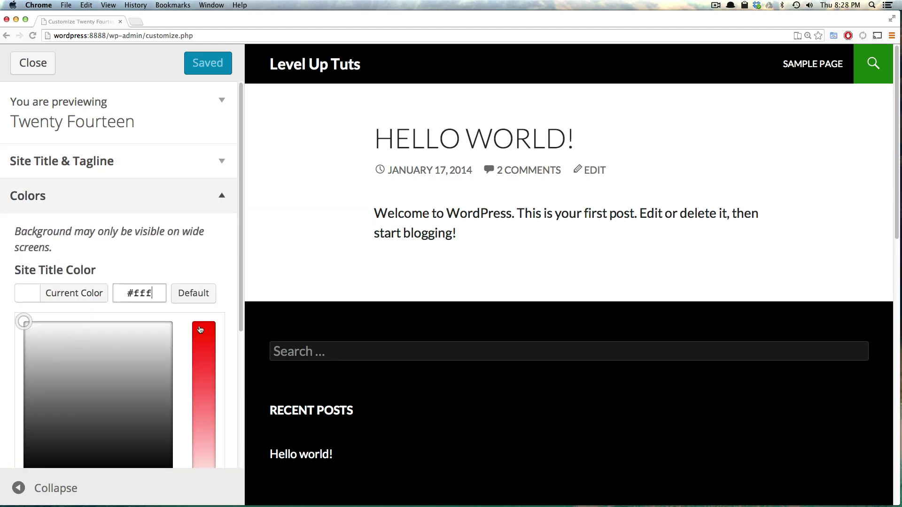
{"action": "left_click_drag", "start_coordinate": [208, 345], "coordinate": [204, 489]}
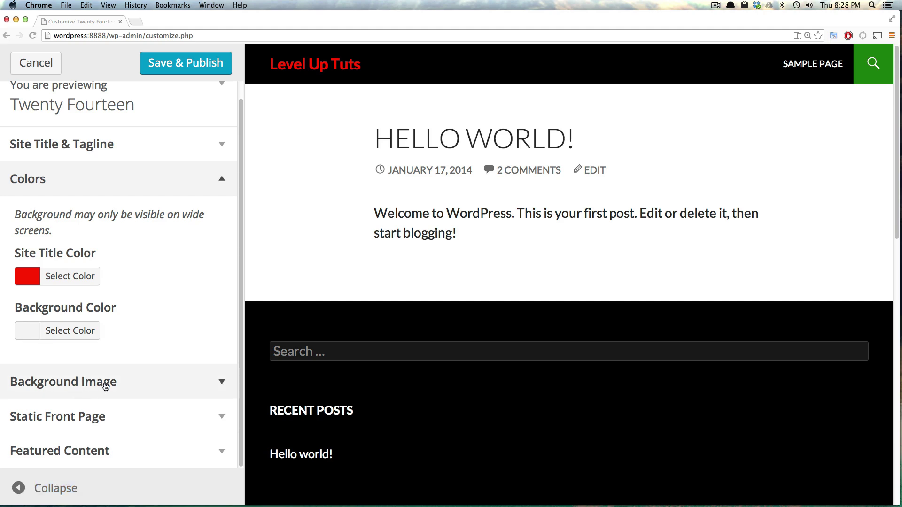
- Look over the Background Image settings and their upload options, then collapse them
{"action": "left_click", "coordinate": [81, 389]}
{"action": "left_click", "coordinate": [58, 332]}
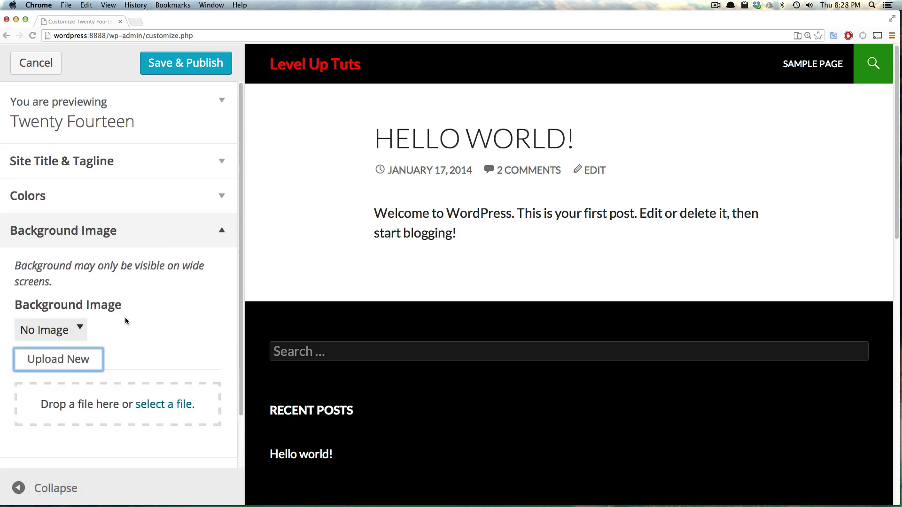
{"action": "left_click", "coordinate": [81, 329]}
{"action": "left_click", "coordinate": [166, 375]}
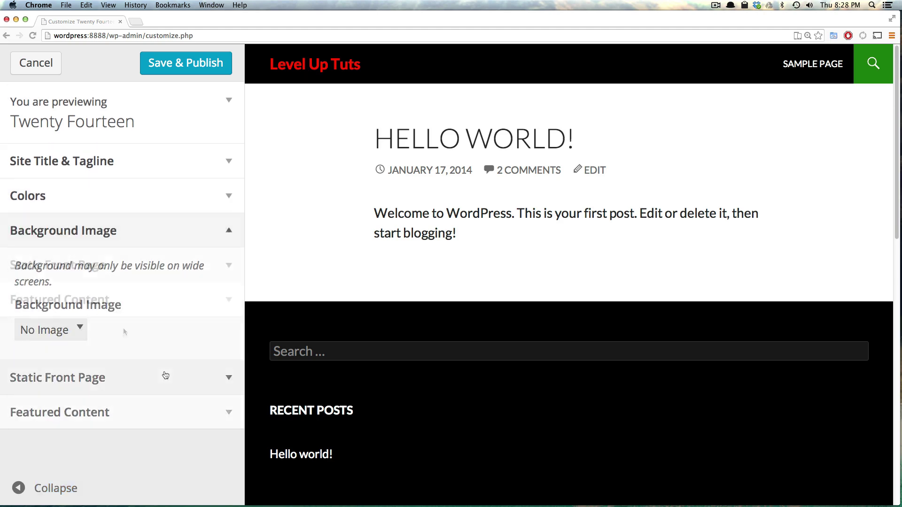
- Try a static front page set to Sample Page, then revert to latest posts
{"action": "left_click", "coordinate": [185, 269]}
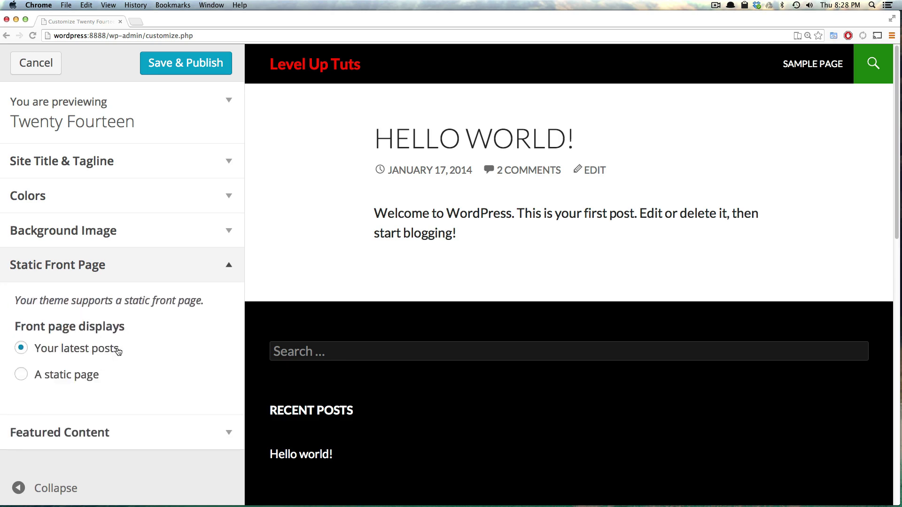
{"action": "left_click", "coordinate": [60, 379]}
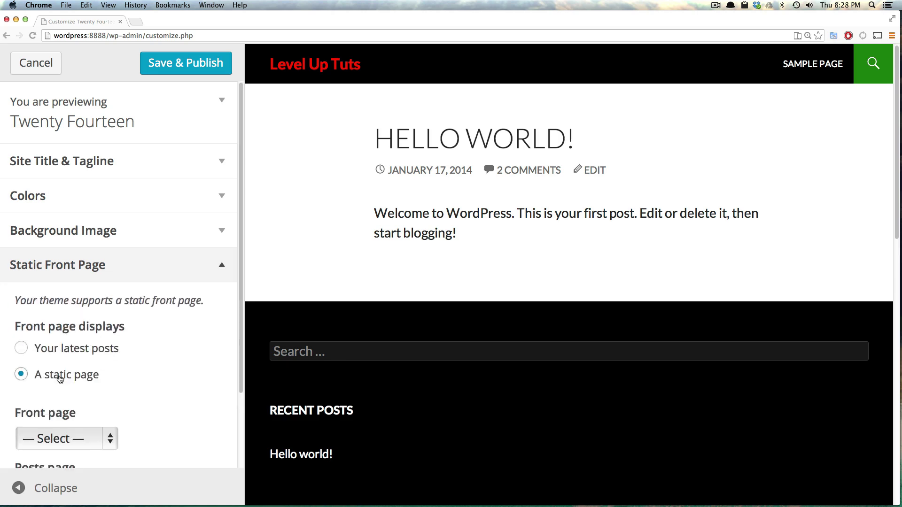
{"action": "scroll", "coordinate": [62, 381], "scroll_direction": "down", "scroll_amount": 3}
{"action": "left_click", "coordinate": [89, 348]}
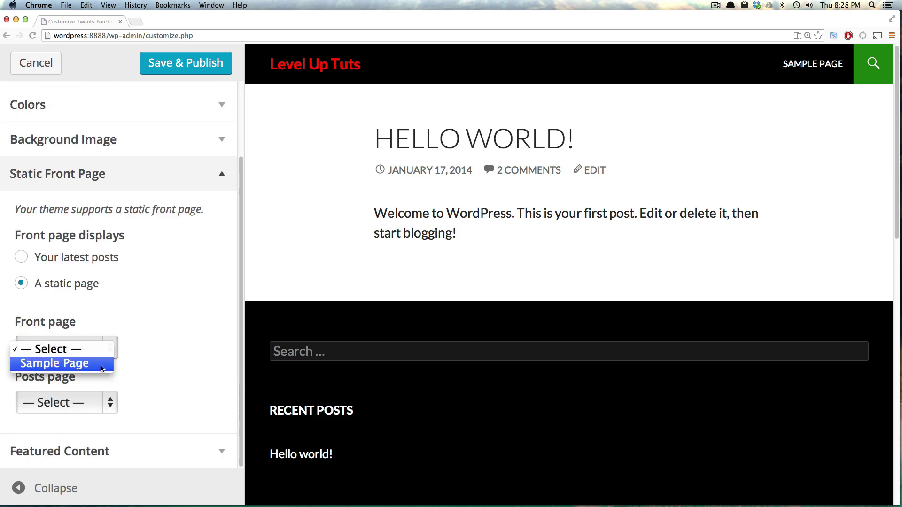
{"action": "left_click", "coordinate": [71, 367]}
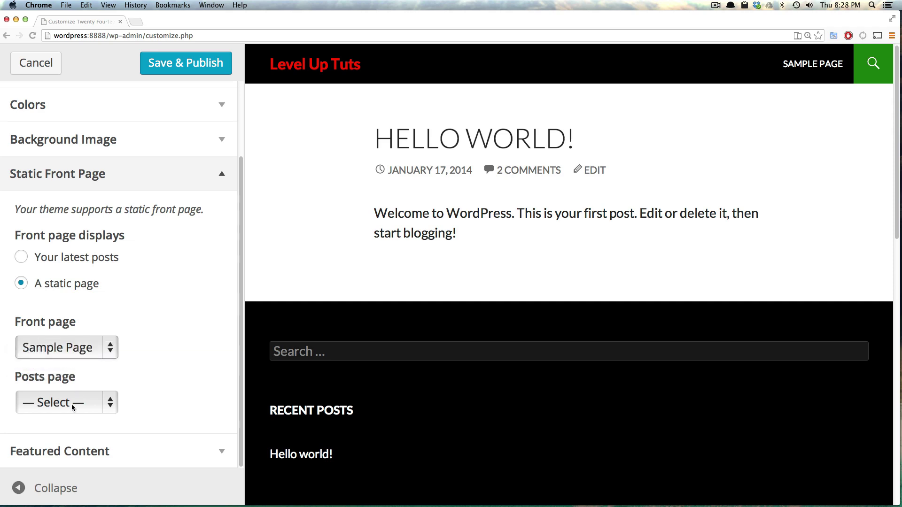
{"action": "left_click", "coordinate": [75, 411]}
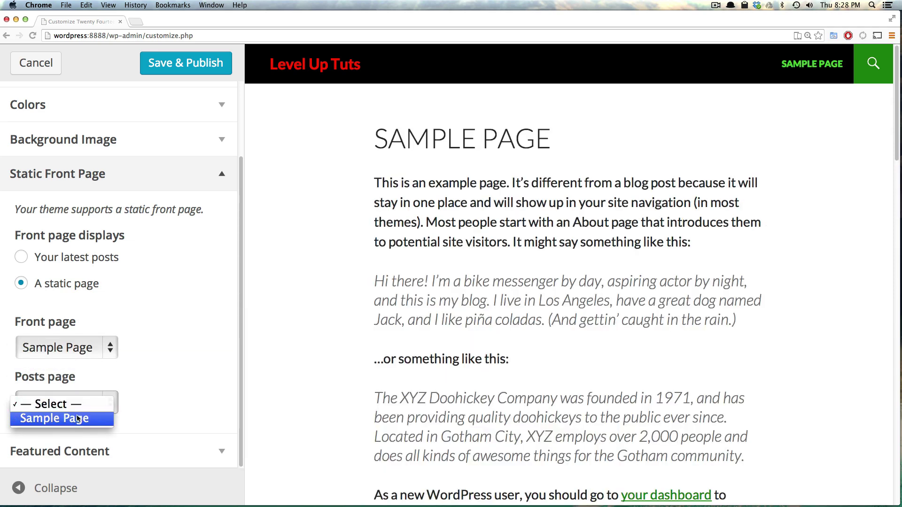
{"action": "left_click", "coordinate": [77, 404]}
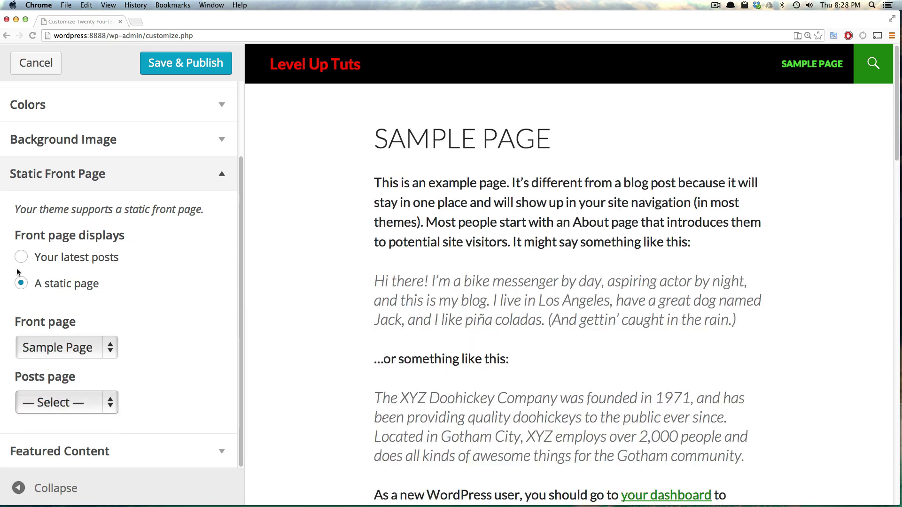
{"action": "left_click", "coordinate": [47, 258]}
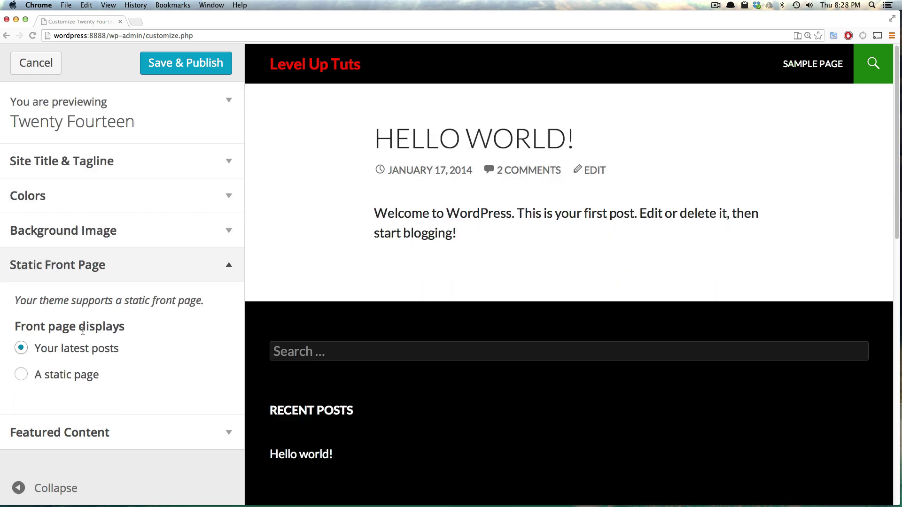
- Switch the Featured Content layout to Slider and back to Grid, then cancel the customizer
{"action": "left_click", "coordinate": [94, 431]}
{"action": "scroll", "coordinate": [145, 350], "scroll_direction": "down", "scroll_amount": 3}
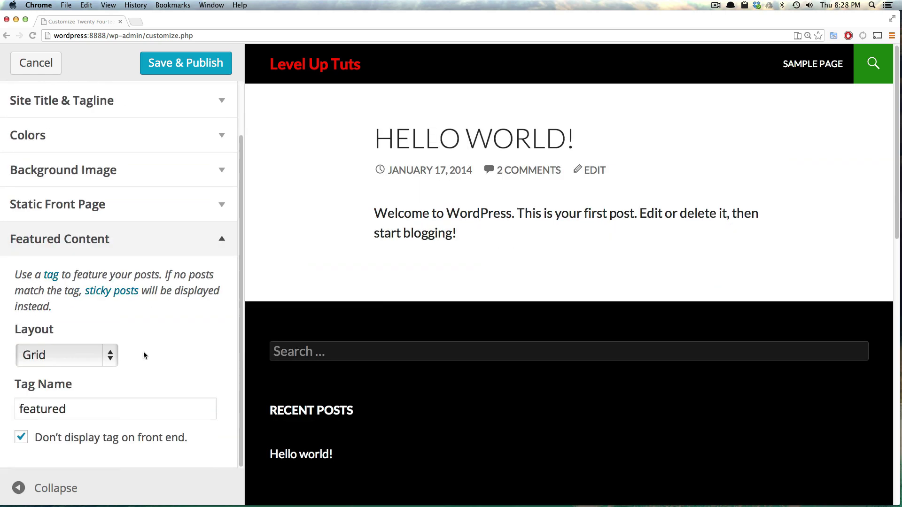
{"action": "left_click", "coordinate": [95, 361]}
{"action": "left_click", "coordinate": [94, 370]}
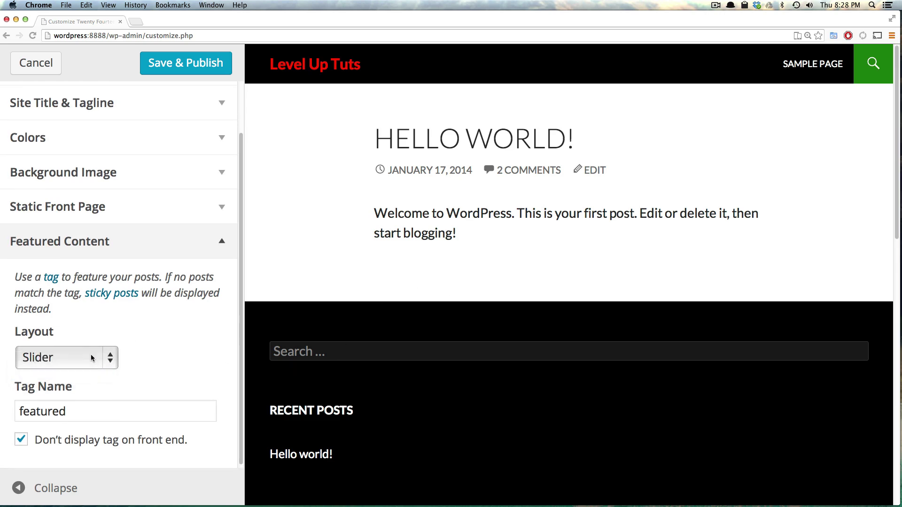
{"action": "left_click", "coordinate": [101, 354]}
{"action": "left_click", "coordinate": [99, 350]}
{"action": "left_click", "coordinate": [95, 415]}
{"action": "left_click_drag", "start_coordinate": [84, 407], "coordinate": [20, 410]}
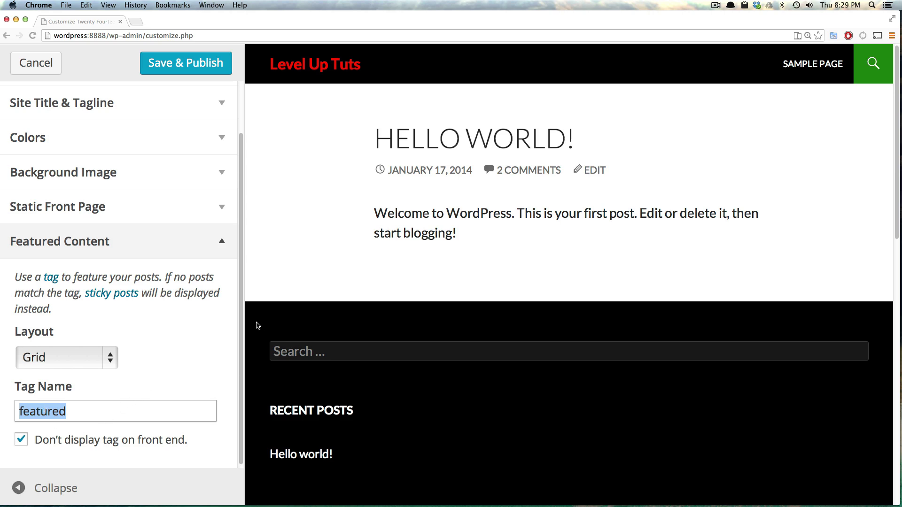
{"action": "scroll", "coordinate": [186, 355], "scroll_direction": "up", "scroll_amount": 3}
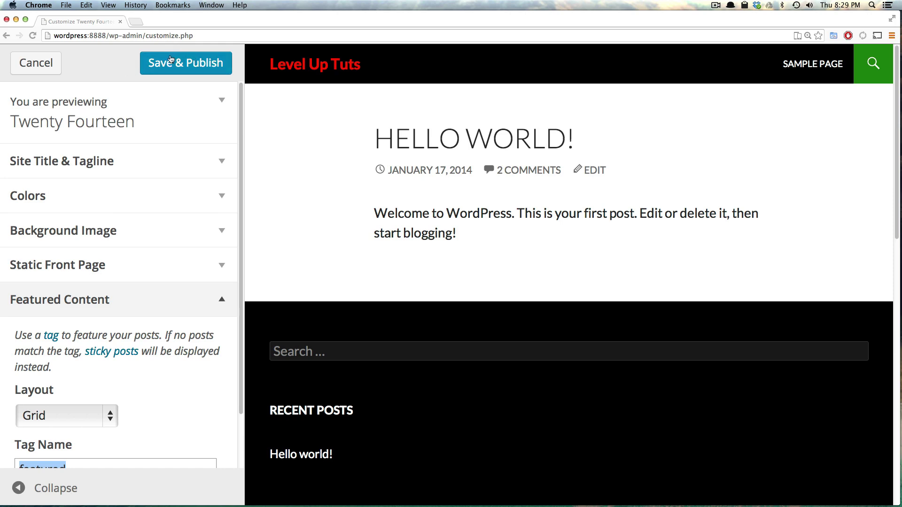
{"action": "left_click", "coordinate": [47, 65]}
- Open the Widgets page and collapse the Primary Sidebar widget area
{"action": "mouse_move", "coordinate": [107, 65]}
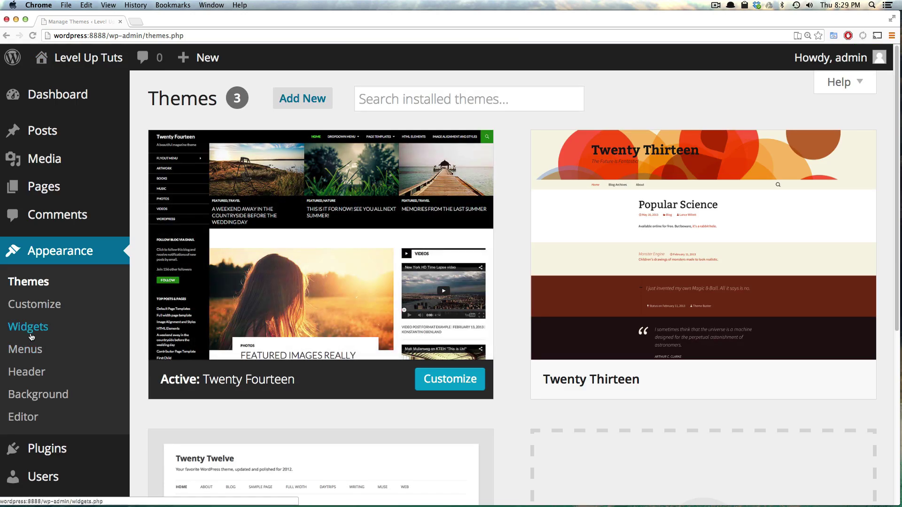
{"action": "left_click", "coordinate": [30, 329]}
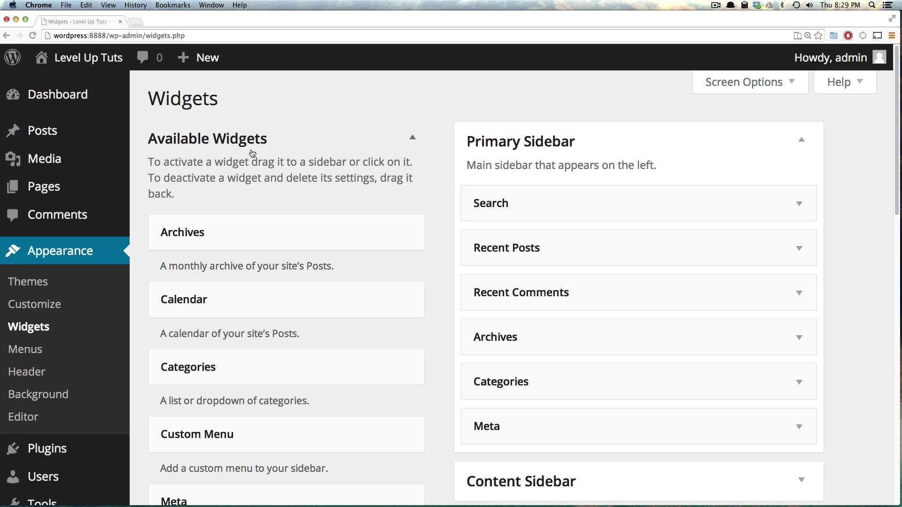
{"action": "left_click", "coordinate": [474, 142]}
{"action": "left_click", "coordinate": [481, 145]}
{"action": "left_click", "coordinate": [570, 141]}
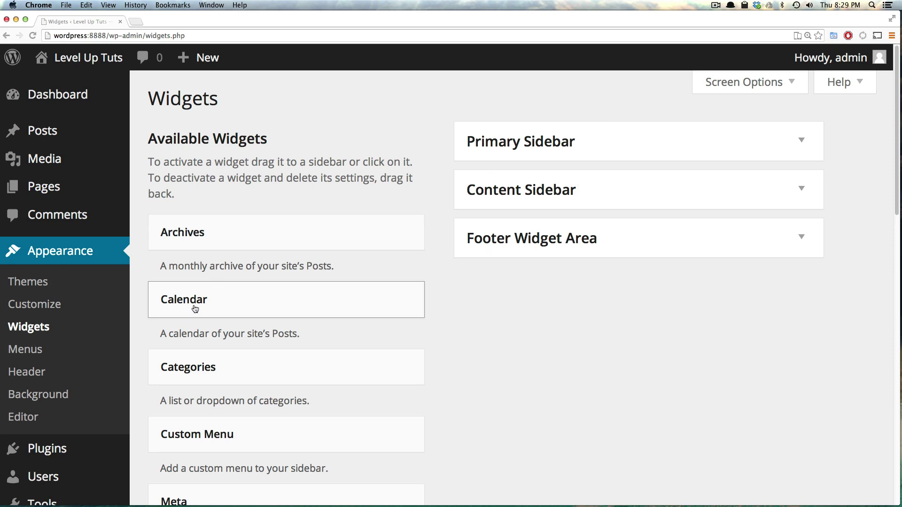
- Add the Archives widget to the Content Sidebar, then delete it and collapse the panel
{"action": "scroll", "coordinate": [195, 310], "scroll_direction": "down", "scroll_amount": 5}
{"action": "scroll", "coordinate": [228, 242], "scroll_direction": "down", "scroll_amount": 10}
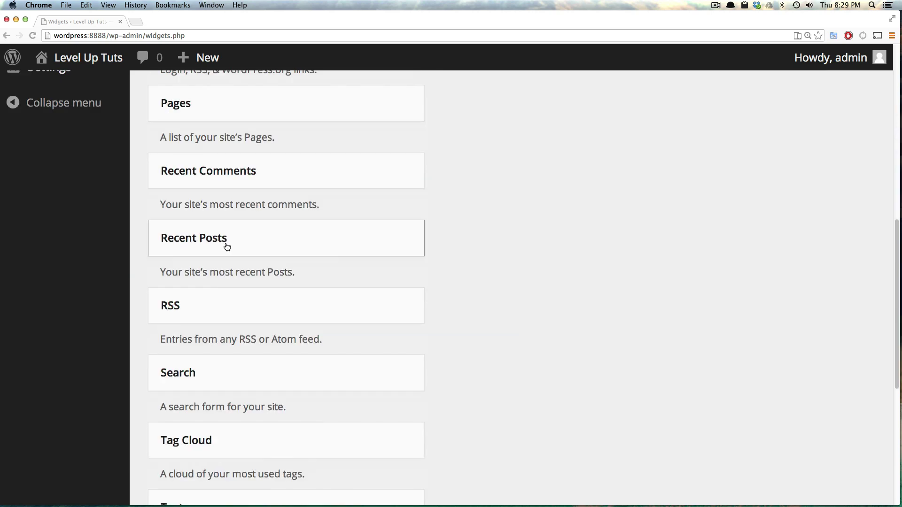
{"action": "scroll", "coordinate": [147, 343], "scroll_direction": "up", "scroll_amount": 15}
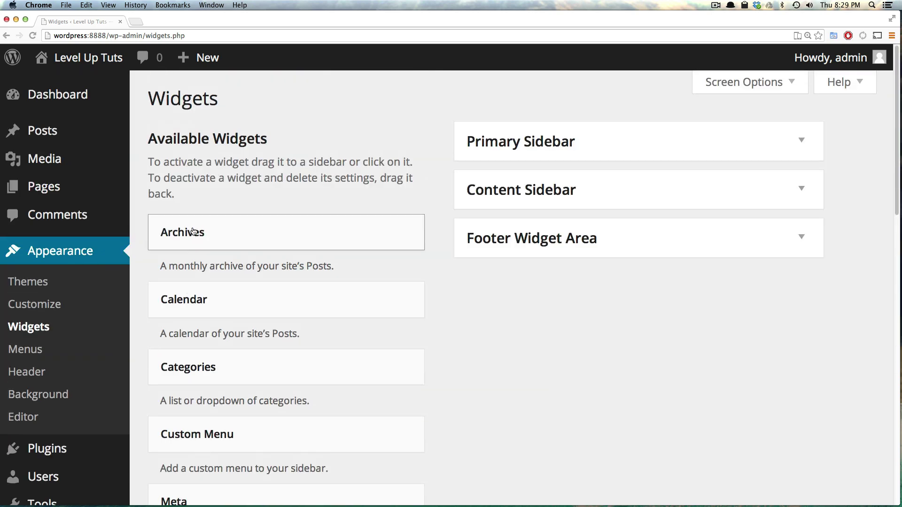
{"action": "left_click_drag", "start_coordinate": [195, 238], "coordinate": [577, 186]}
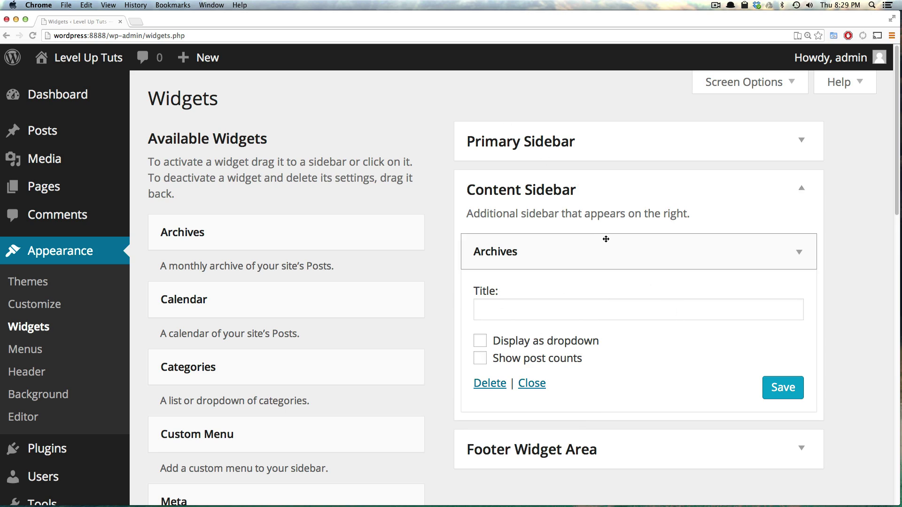
{"action": "left_click", "coordinate": [586, 318]}
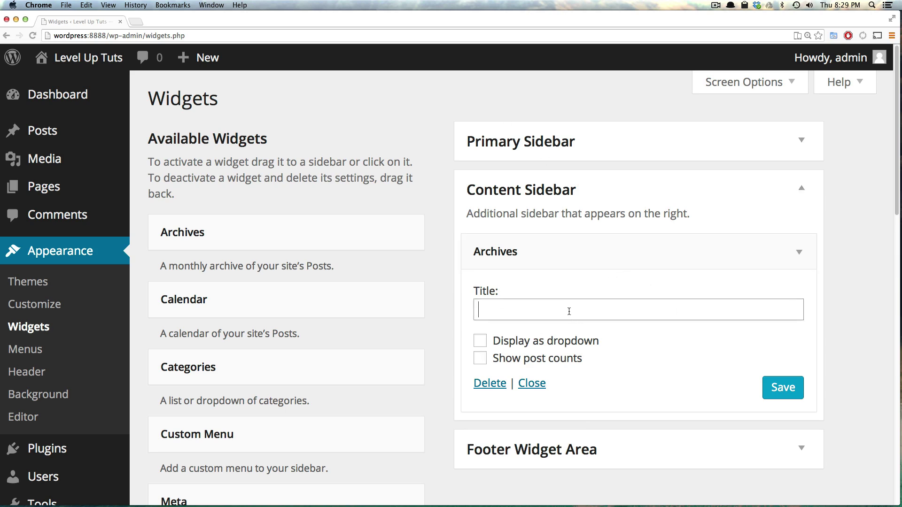
{"action": "left_click", "coordinate": [496, 387]}
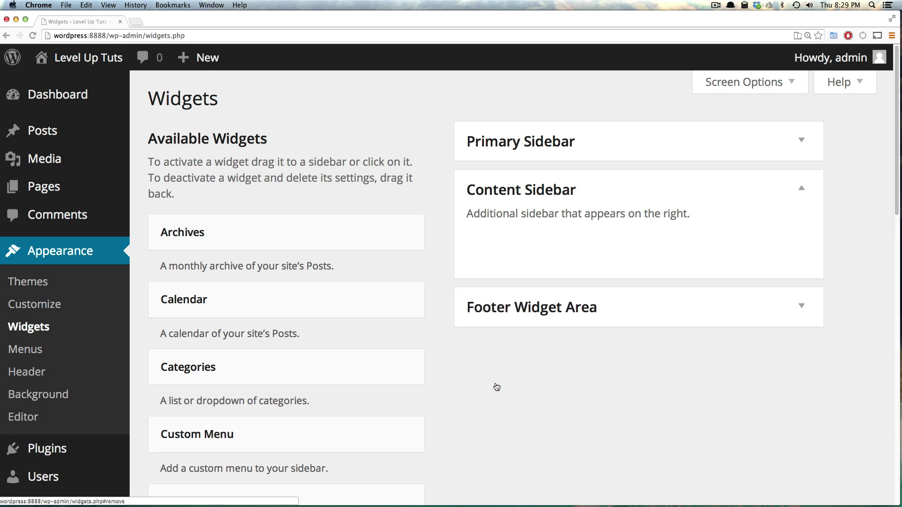
{"action": "left_click", "coordinate": [603, 210]}
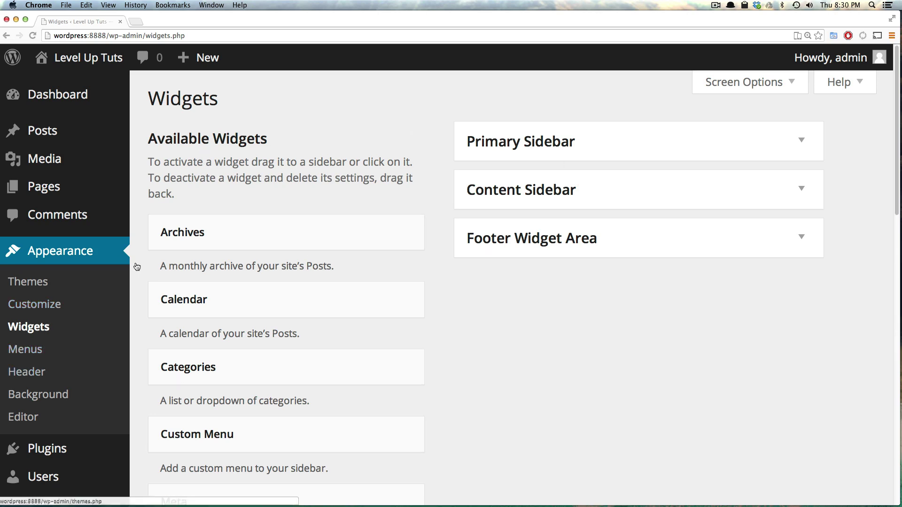
- Visit the Edit Menus page, then go to the Custom Header settings
{"action": "left_click", "coordinate": [42, 351]}
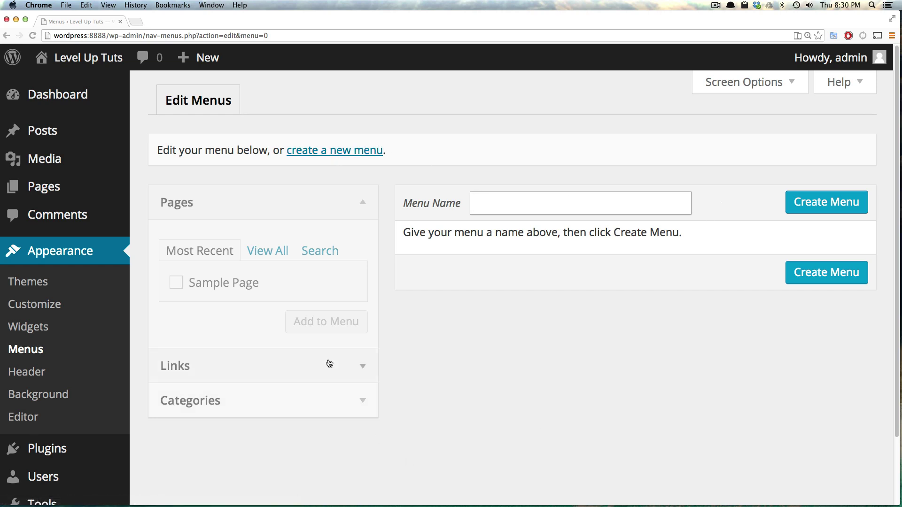
{"action": "left_click", "coordinate": [21, 373]}
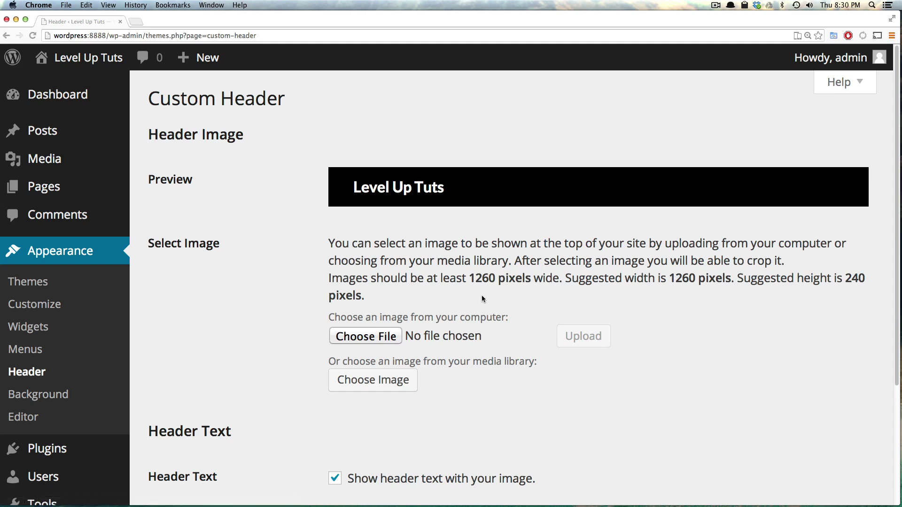
- Scroll through the Custom Header options, then open the Custom Background page
{"action": "scroll", "coordinate": [482, 299], "scroll_direction": "down", "scroll_amount": 2}
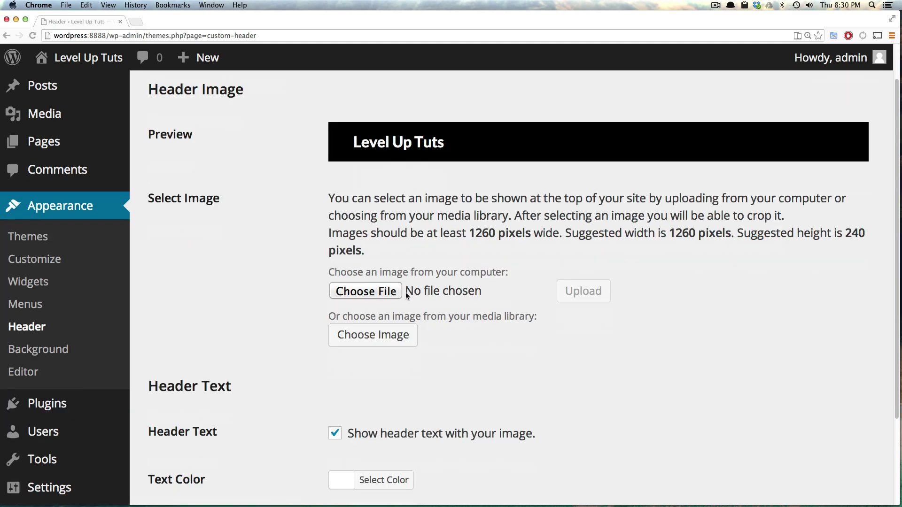
{"action": "scroll", "coordinate": [406, 294], "scroll_direction": "down", "scroll_amount": 3}
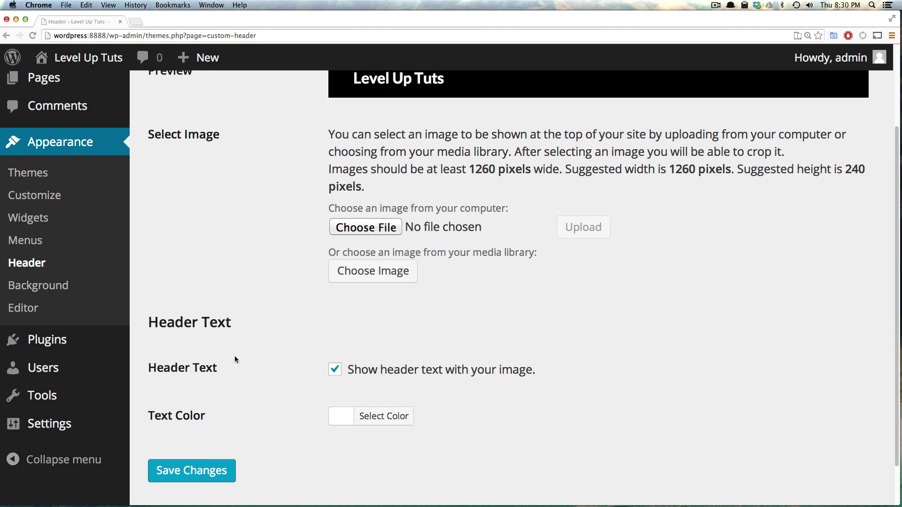
{"action": "scroll", "coordinate": [367, 266], "scroll_direction": "up", "scroll_amount": 4}
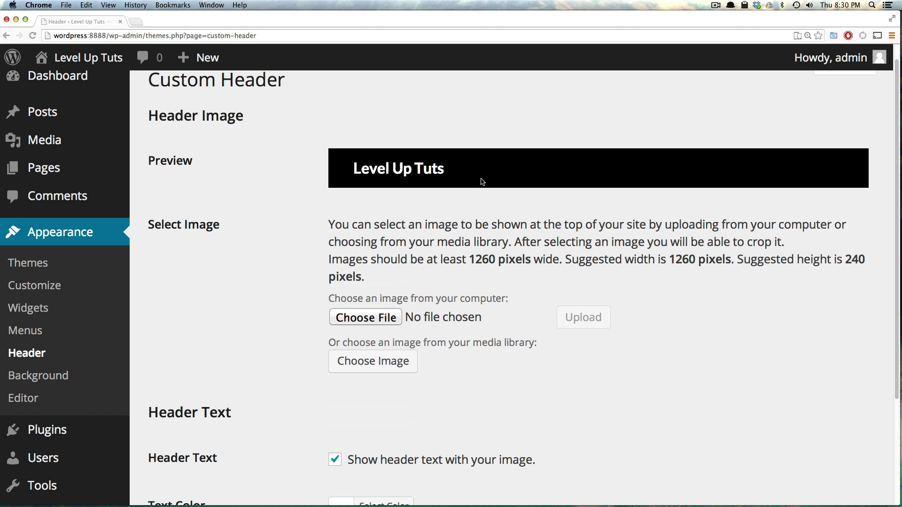
{"action": "scroll", "coordinate": [435, 300], "scroll_direction": "up", "scroll_amount": 1}
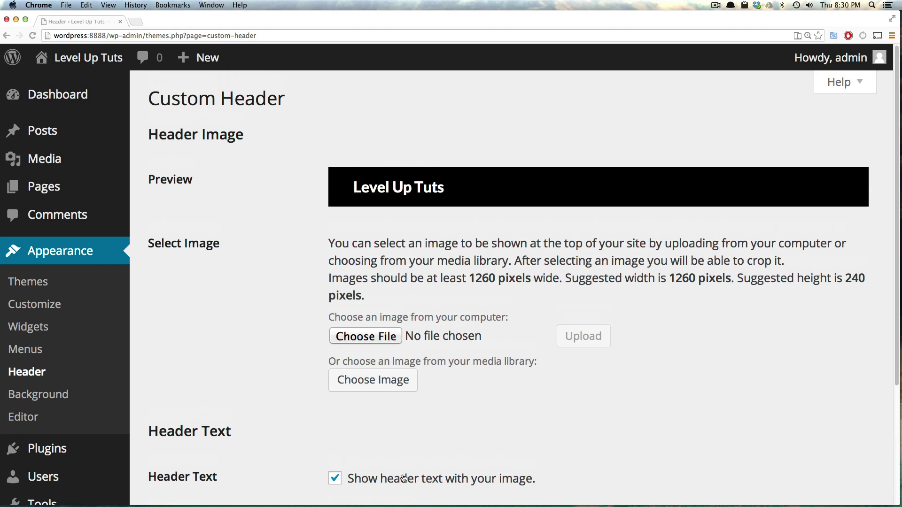
{"action": "left_click", "coordinate": [67, 402]}
{"action": "scroll", "coordinate": [198, 401], "scroll_direction": "down", "scroll_amount": 1}
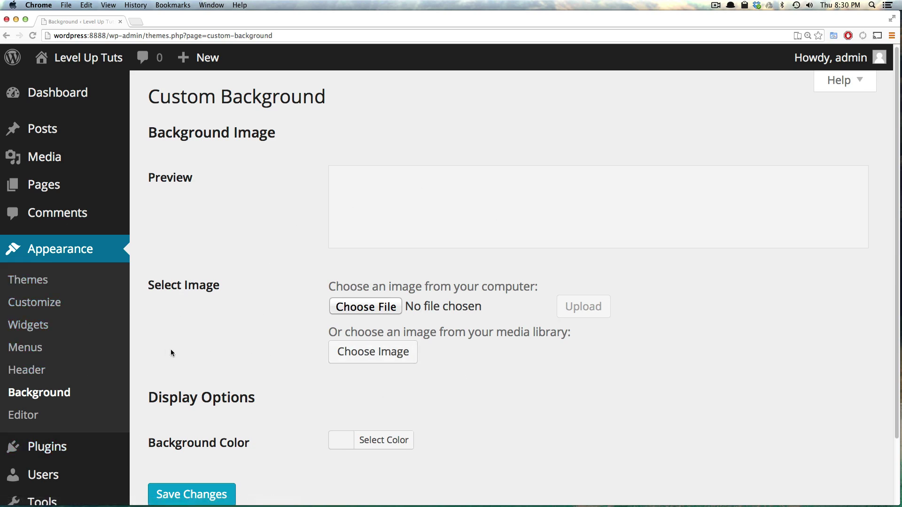
- Open the theme file editor and inspect the stylesheet header
{"action": "left_click", "coordinate": [28, 418]}
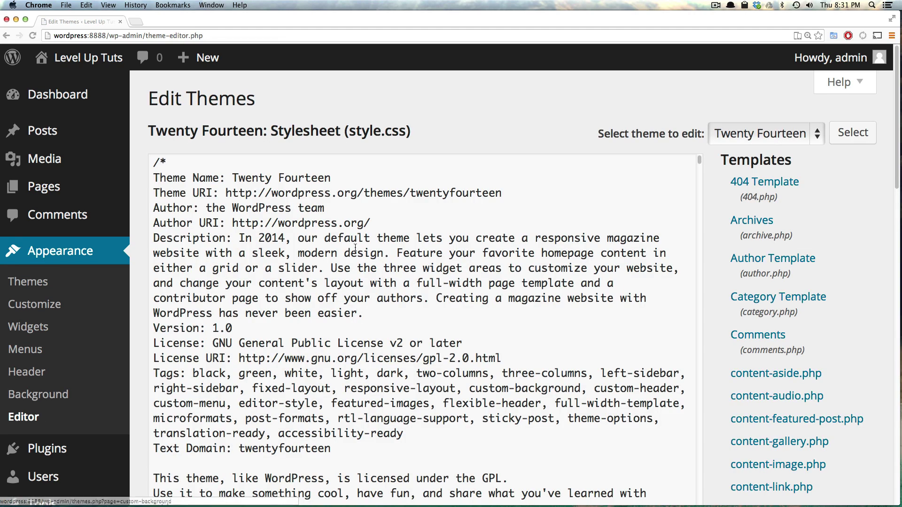
{"action": "left_click_drag", "start_coordinate": [377, 192], "coordinate": [544, 404]}
{"action": "left_click", "coordinate": [513, 348]}
{"action": "scroll", "coordinate": [512, 347], "scroll_direction": "down", "scroll_amount": 5}
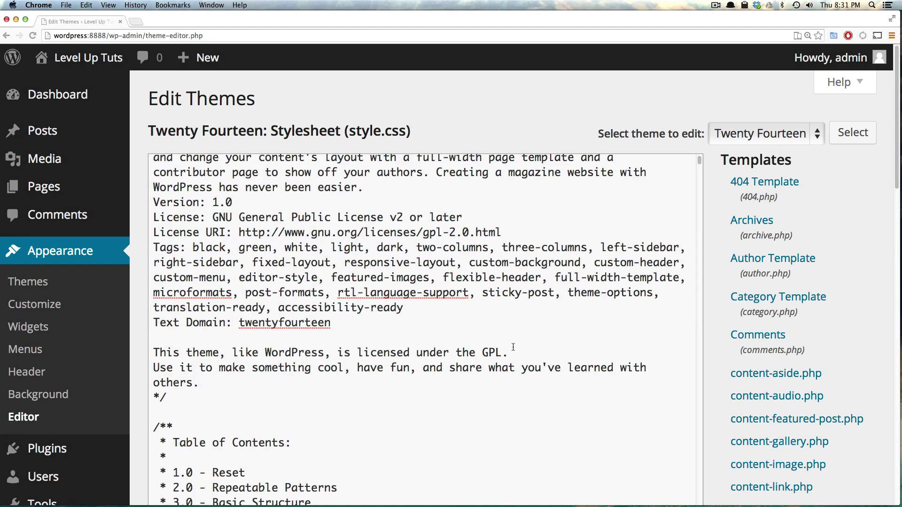
{"action": "scroll", "coordinate": [513, 347], "scroll_direction": "down", "scroll_amount": 4}
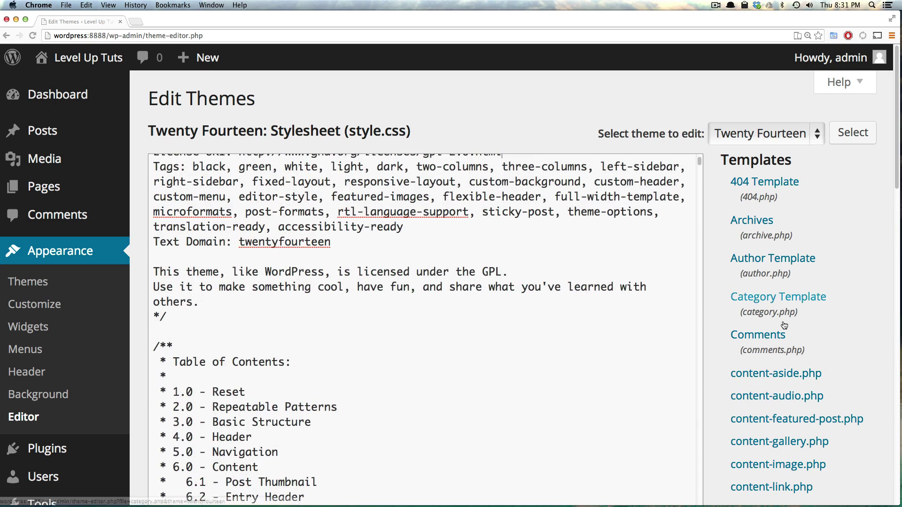
- View the content-aside.php template code, then go to the installed Plugins list
{"action": "left_click", "coordinate": [775, 374]}
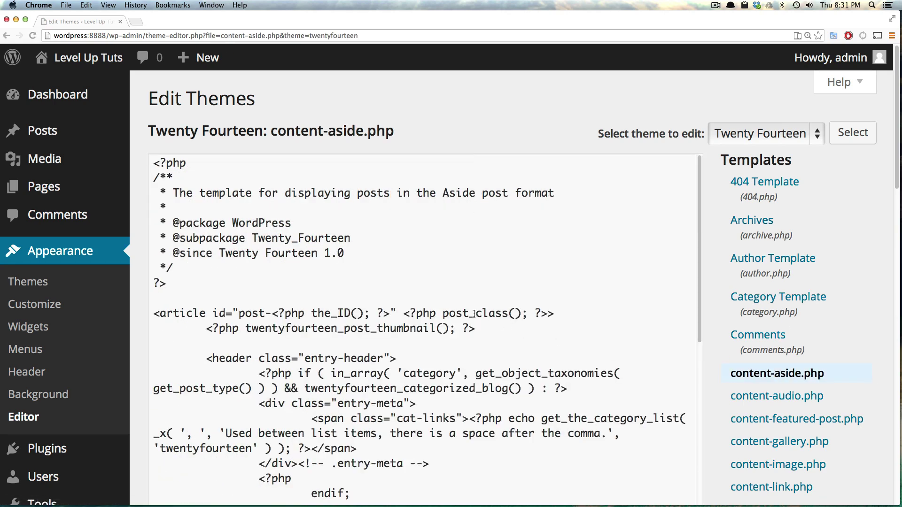
{"action": "left_click_drag", "start_coordinate": [474, 313], "coordinate": [488, 386]}
{"action": "left_click", "coordinate": [489, 386]}
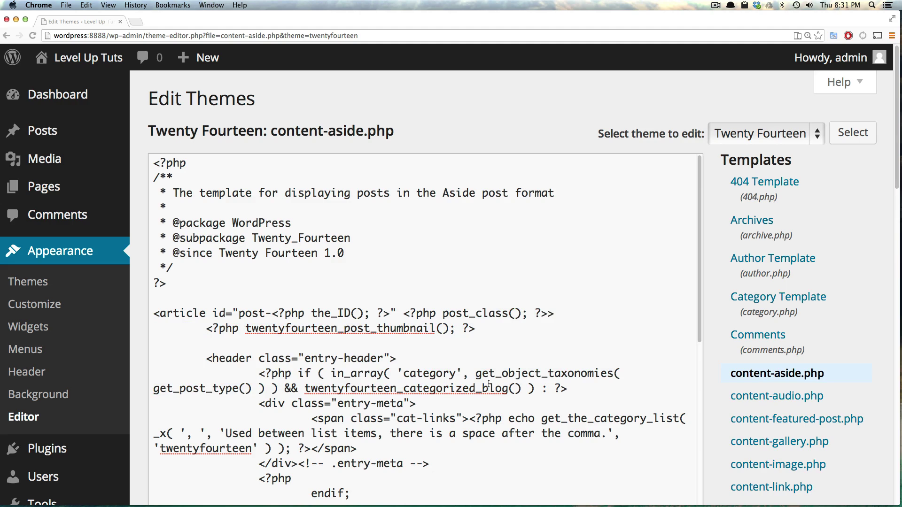
{"action": "scroll", "coordinate": [489, 384], "scroll_direction": "down", "scroll_amount": 3}
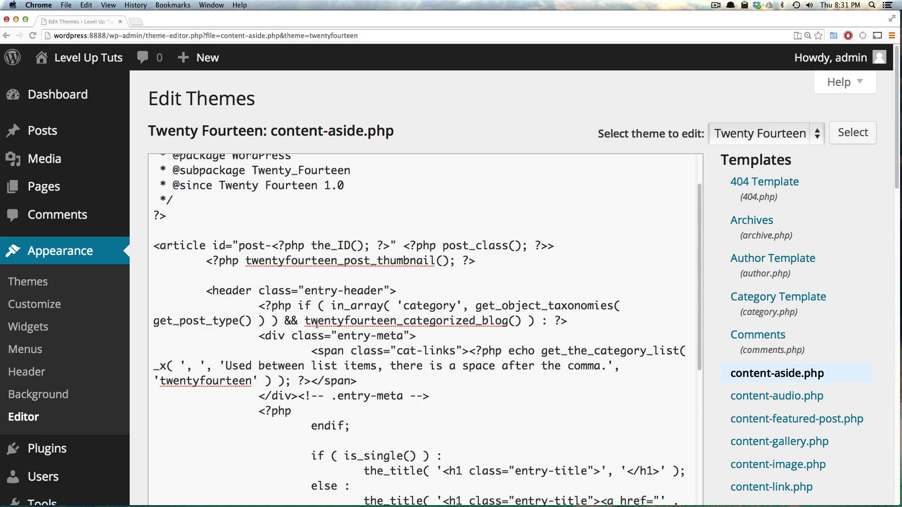
{"action": "left_click_drag", "start_coordinate": [573, 396], "coordinate": [391, 214]}
{"action": "left_click", "coordinate": [392, 271]}
{"action": "scroll", "coordinate": [54, 404], "scroll_direction": "down", "scroll_amount": 1}
{"action": "scroll", "coordinate": [54, 404], "scroll_direction": "down", "scroll_amount": 10}
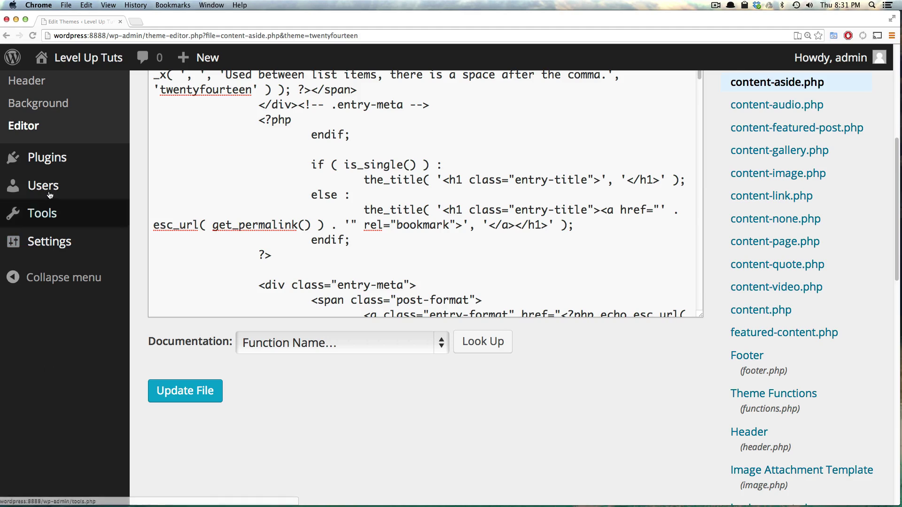
{"action": "left_click", "coordinate": [49, 162]}
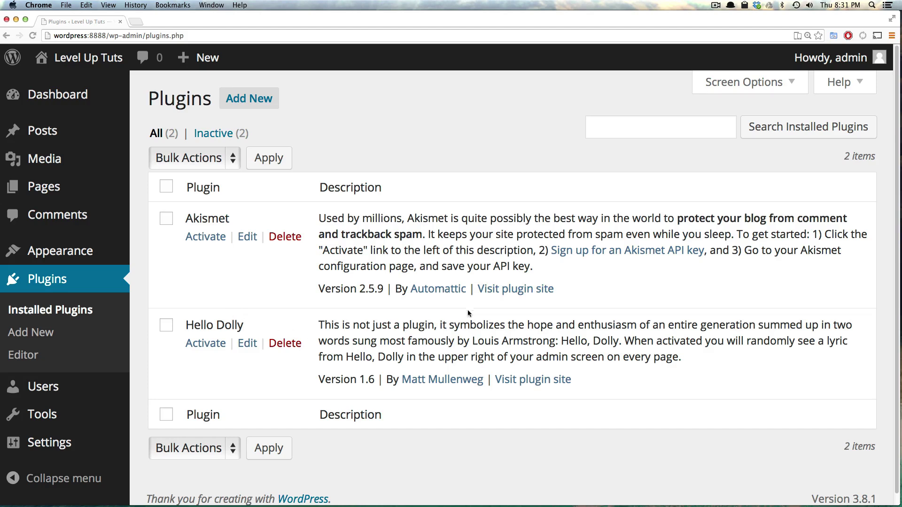
- Activate Hello Dolly to see its lyric line, then deactivate it again
{"action": "left_click_drag", "start_coordinate": [366, 324], "coordinate": [718, 327]}
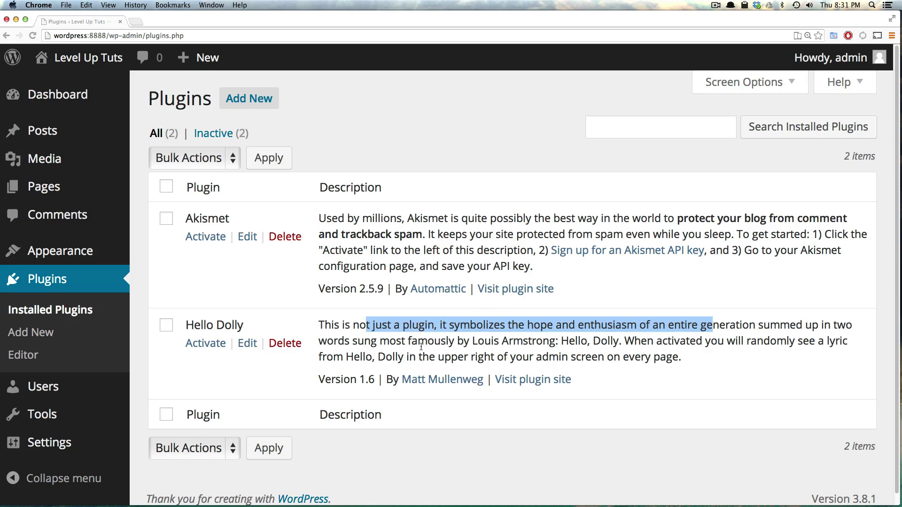
{"action": "left_click_drag", "start_coordinate": [378, 356], "coordinate": [548, 367]}
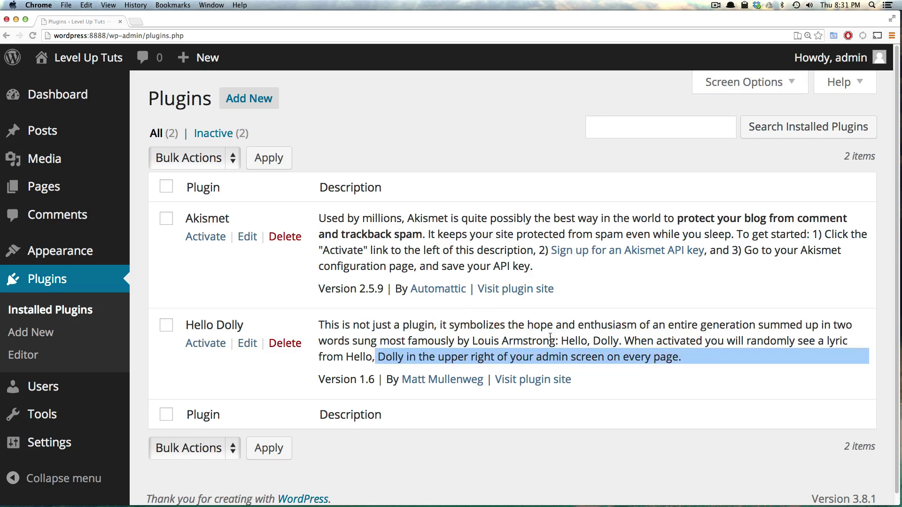
{"action": "left_click_drag", "start_coordinate": [686, 357], "coordinate": [620, 340]}
{"action": "left_click", "coordinate": [341, 362]}
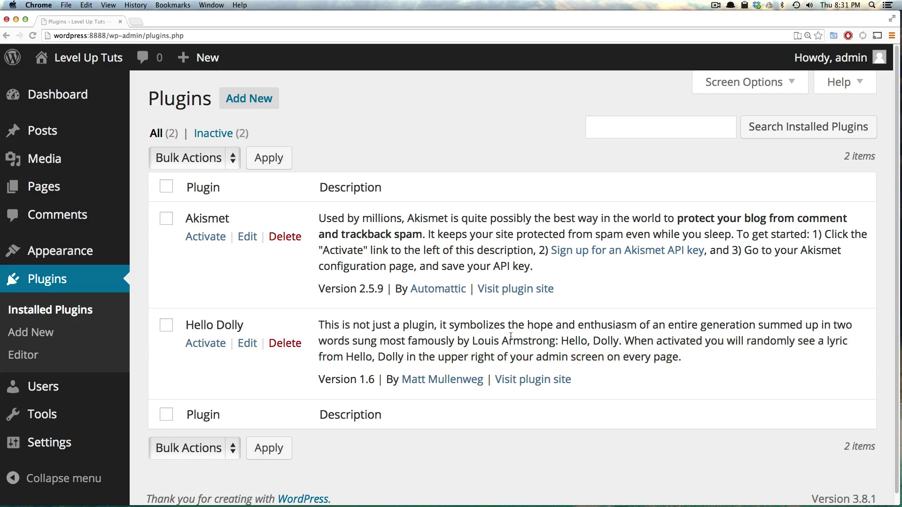
{"action": "left_click", "coordinate": [202, 345]}
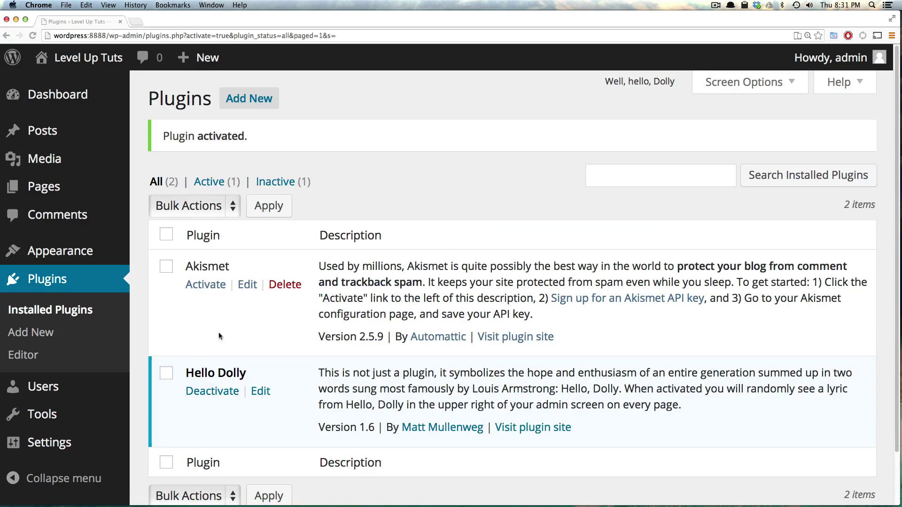
{"action": "triple_click", "coordinate": [646, 81]}
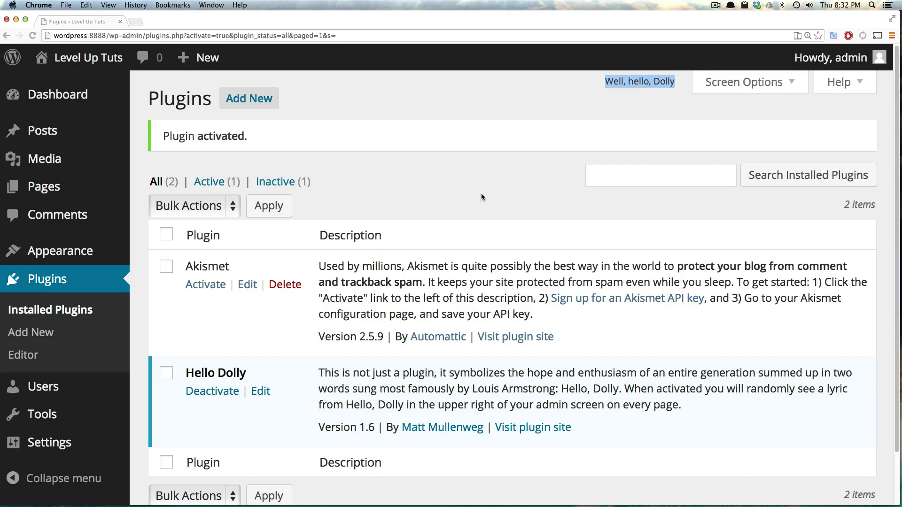
{"action": "left_click", "coordinate": [194, 391]}
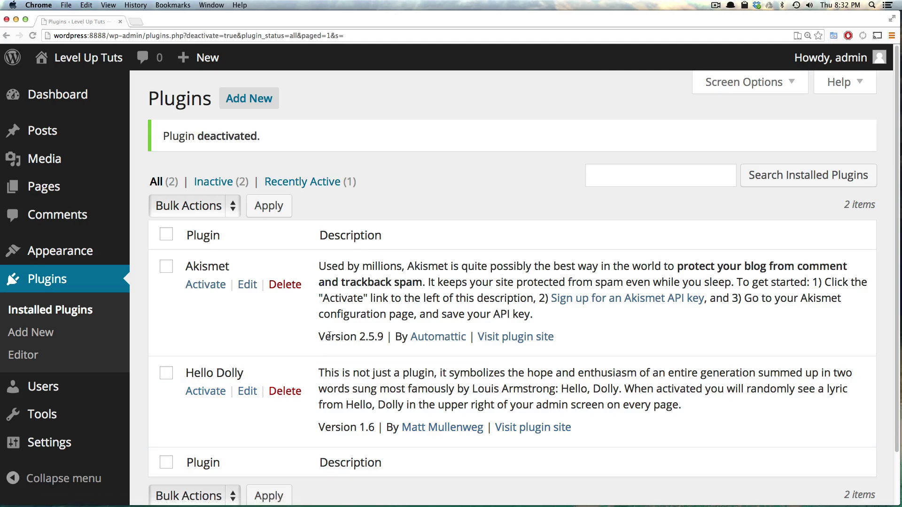
- Browse the Add New plugin results for the Facebook tag
{"action": "left_click", "coordinate": [39, 332]}
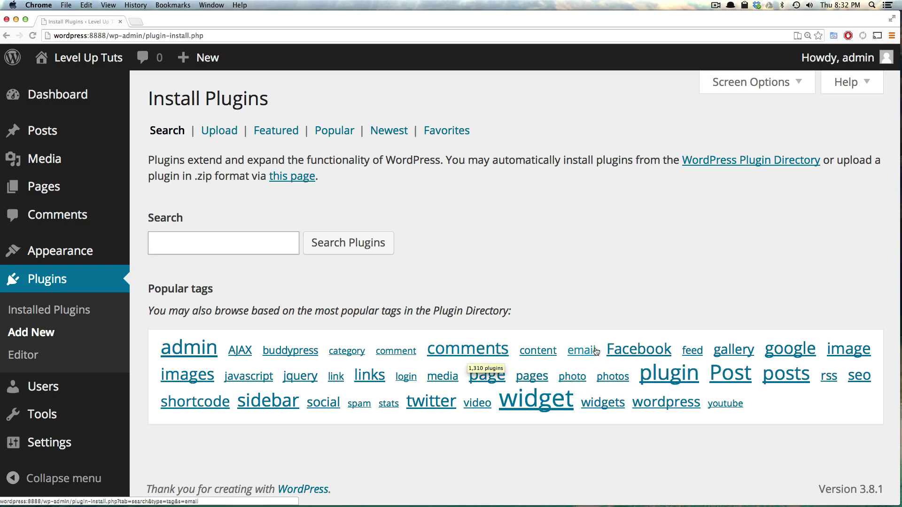
{"action": "left_click", "coordinate": [617, 353]}
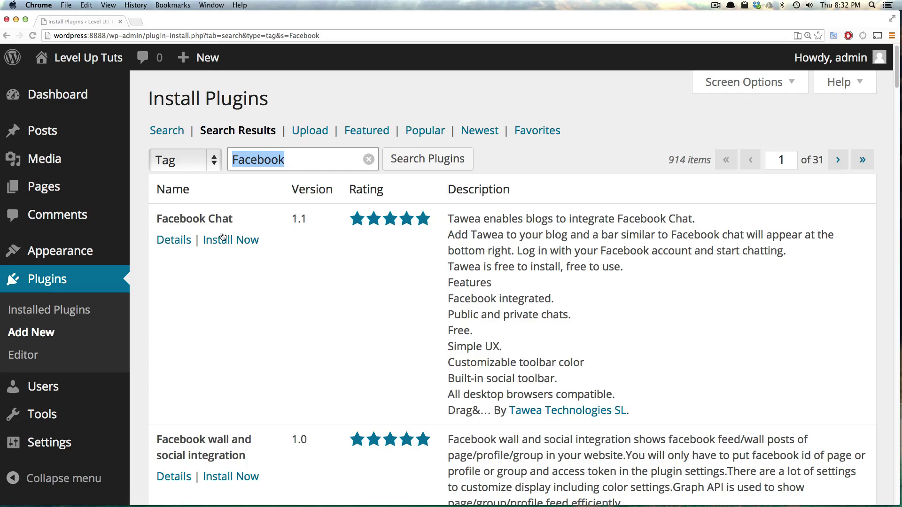
{"action": "scroll", "coordinate": [265, 399], "scroll_direction": "down", "scroll_amount": 10}
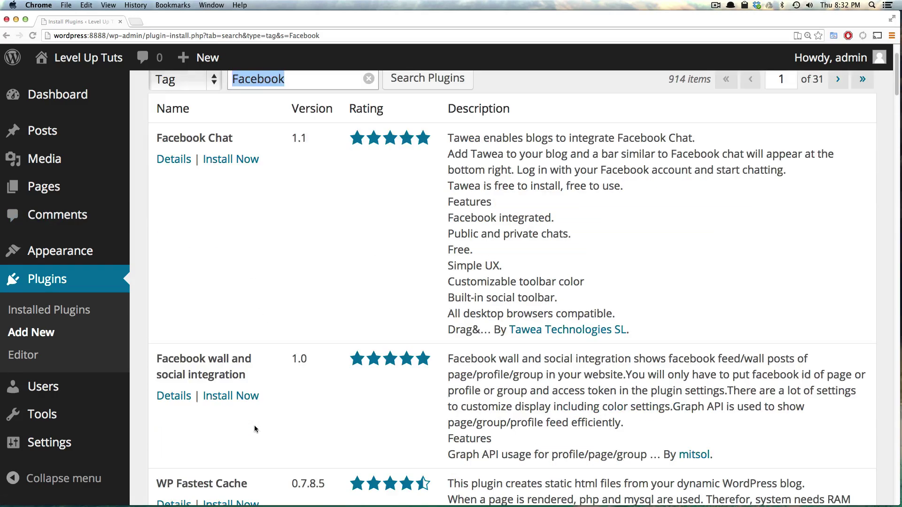
{"action": "scroll", "coordinate": [227, 409], "scroll_direction": "down", "scroll_amount": 6}
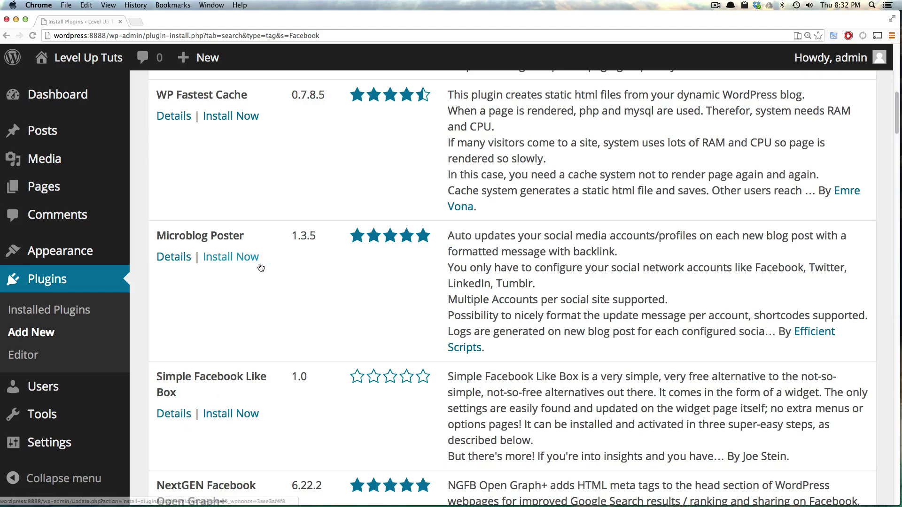
- Load akismet/admin.php from the Plugin Files list in the plugin editor
{"action": "left_click", "coordinate": [17, 354]}
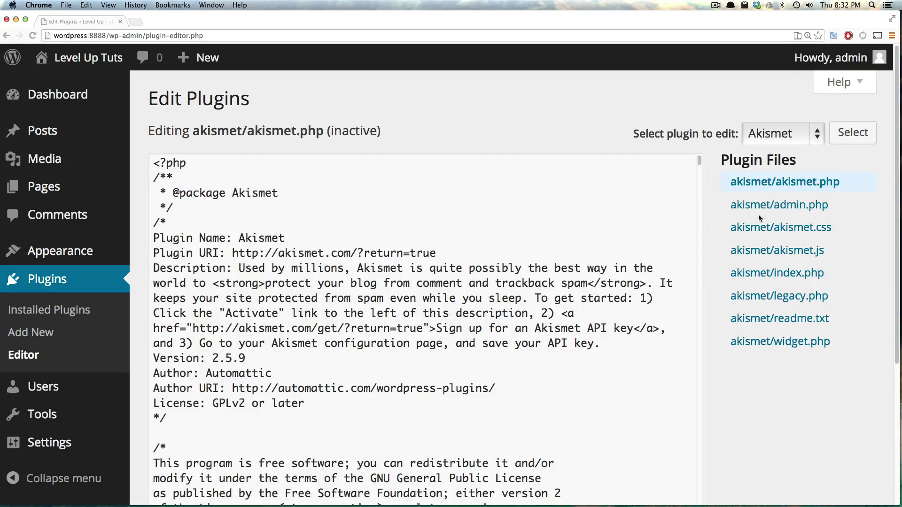
{"action": "left_click", "coordinate": [774, 205]}
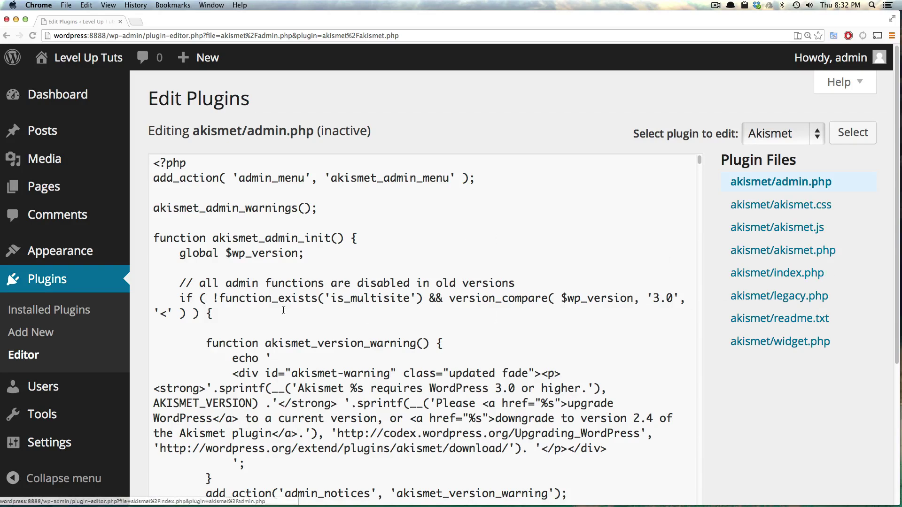
{"action": "mouse_move", "coordinate": [32, 413]}
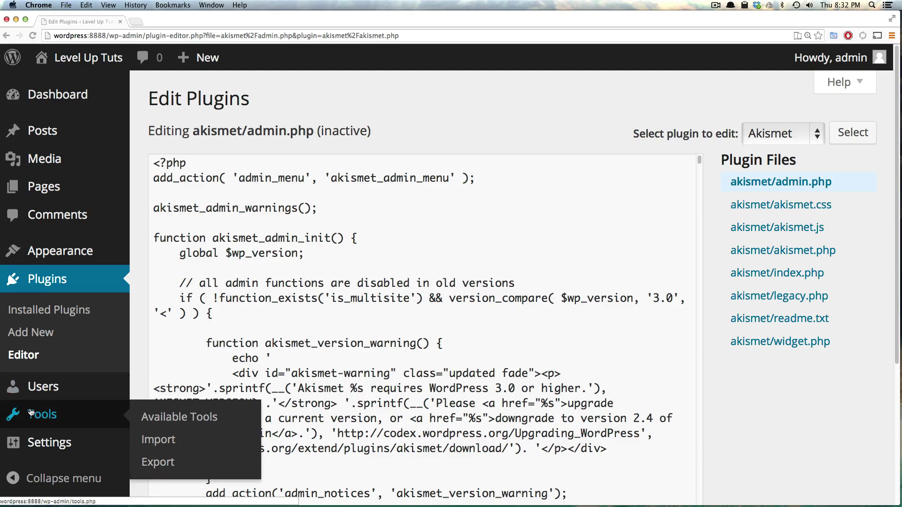
- From All Users, start a new user and review the Role options, keeping Subscriber
{"action": "left_click", "coordinate": [44, 386]}
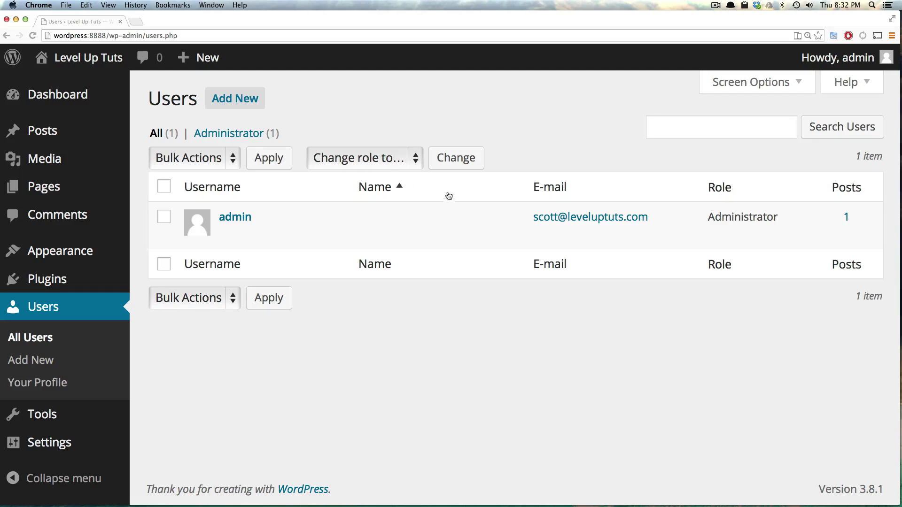
{"action": "mouse_move", "coordinate": [228, 240]}
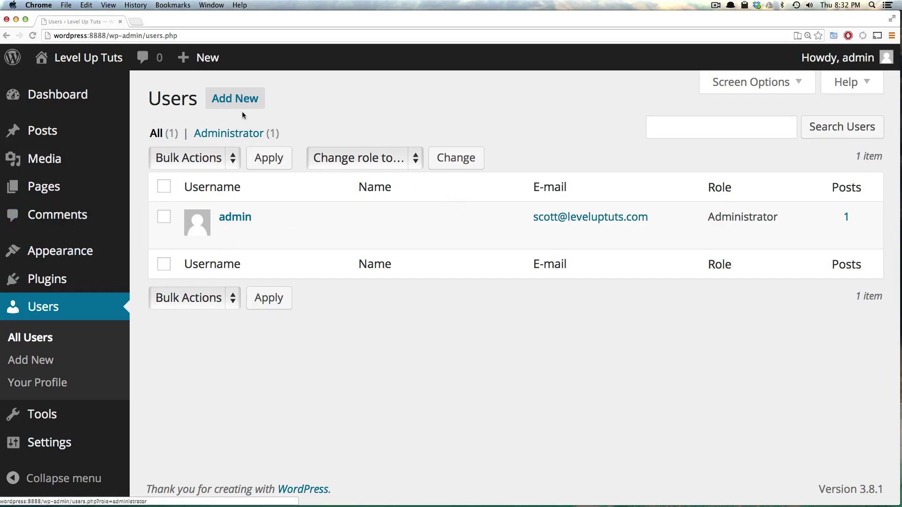
{"action": "mouse_move", "coordinate": [292, 231]}
{"action": "left_click", "coordinate": [259, 103]}
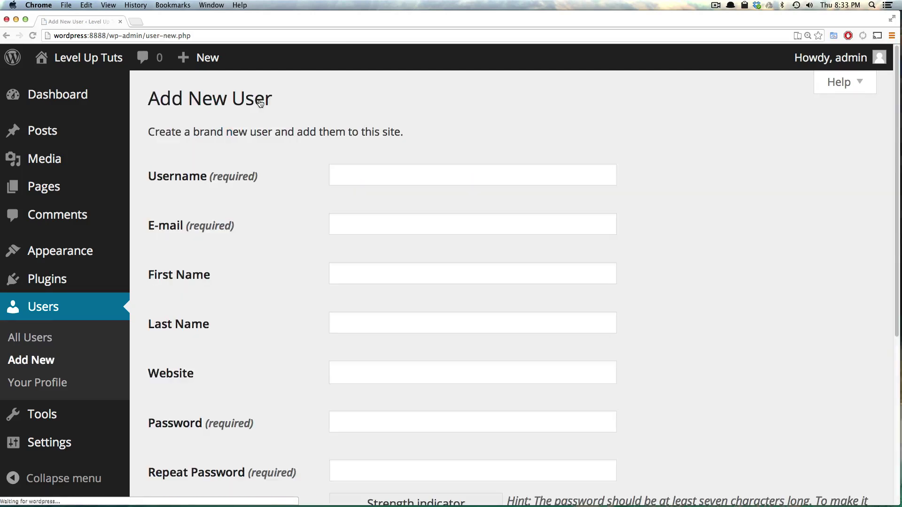
{"action": "scroll", "coordinate": [375, 183], "scroll_direction": "down", "scroll_amount": 5}
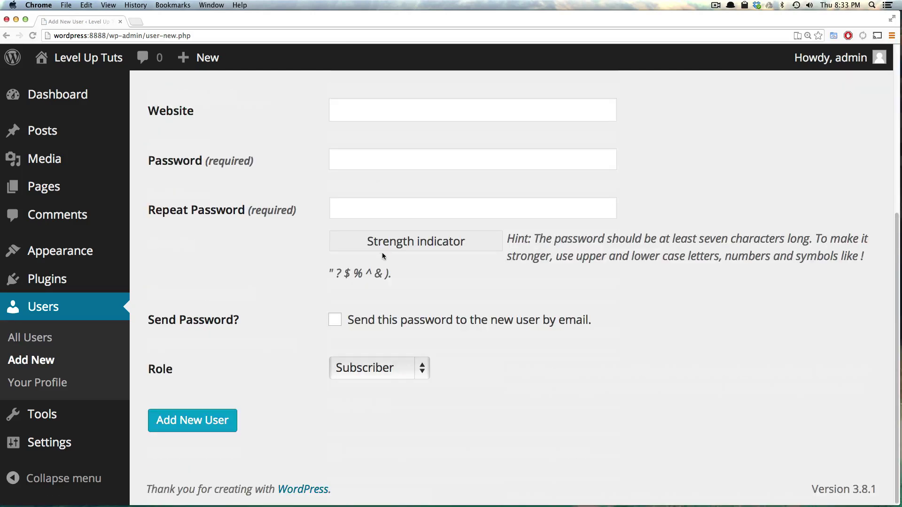
{"action": "left_click", "coordinate": [364, 374]}
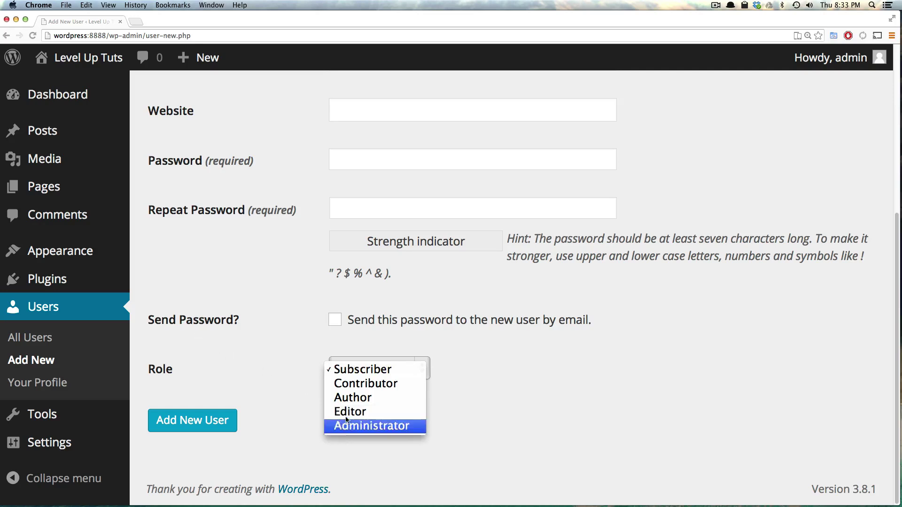
{"action": "left_click", "coordinate": [122, 377]}
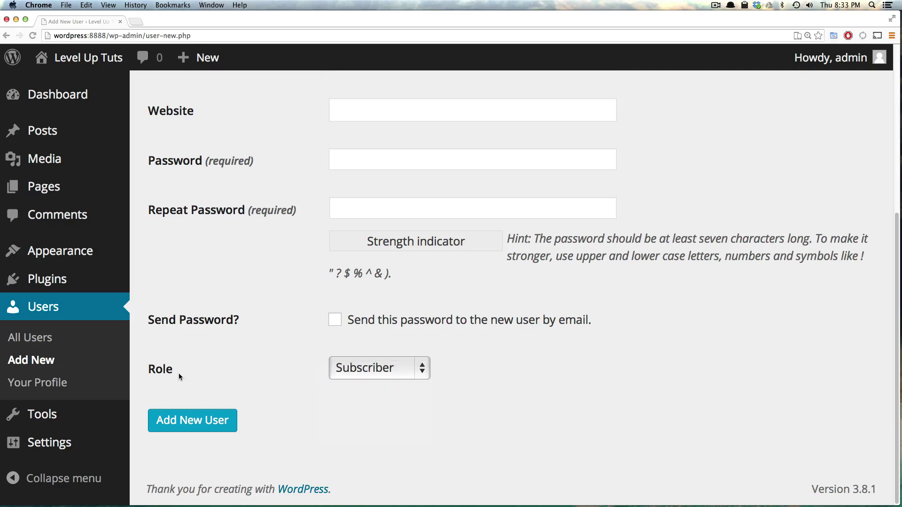
- Switch your profile's Admin Color Scheme to Midnight and update the profile
{"action": "left_click", "coordinate": [27, 389]}
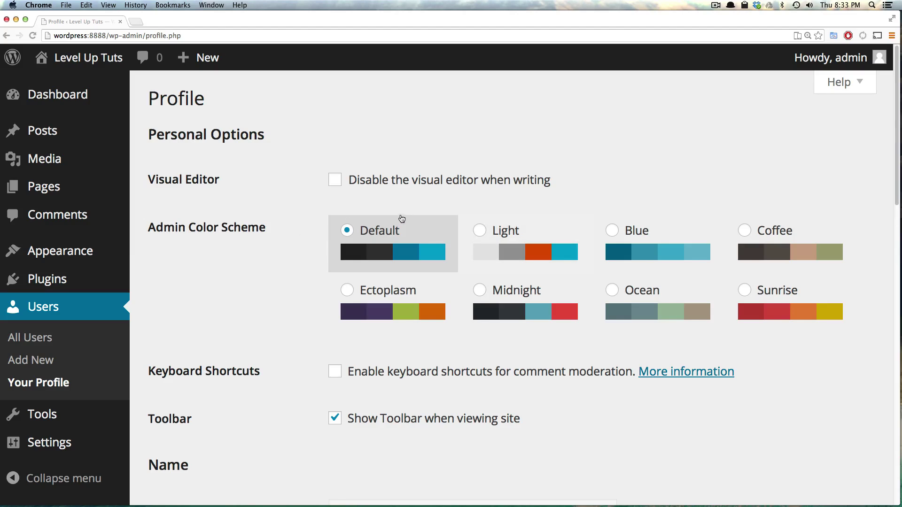
{"action": "left_click_drag", "start_coordinate": [164, 227], "coordinate": [290, 236]}
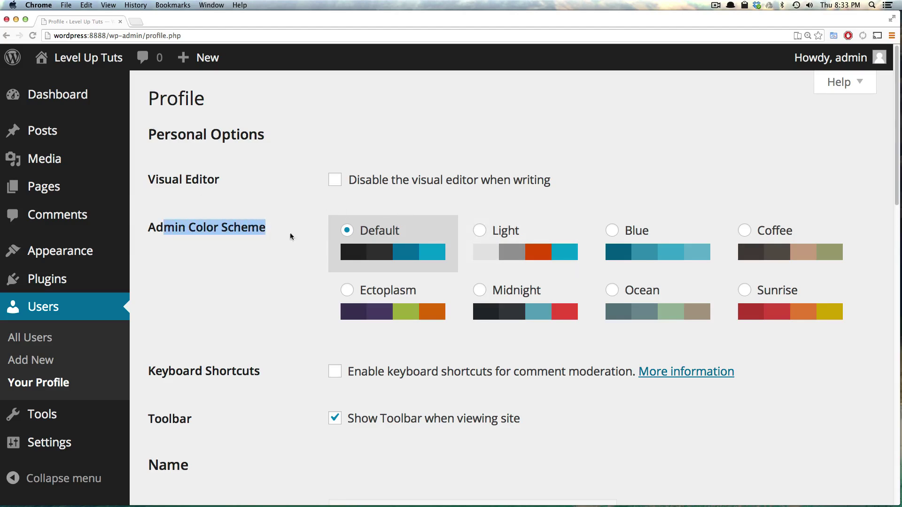
{"action": "left_click", "coordinate": [554, 294]}
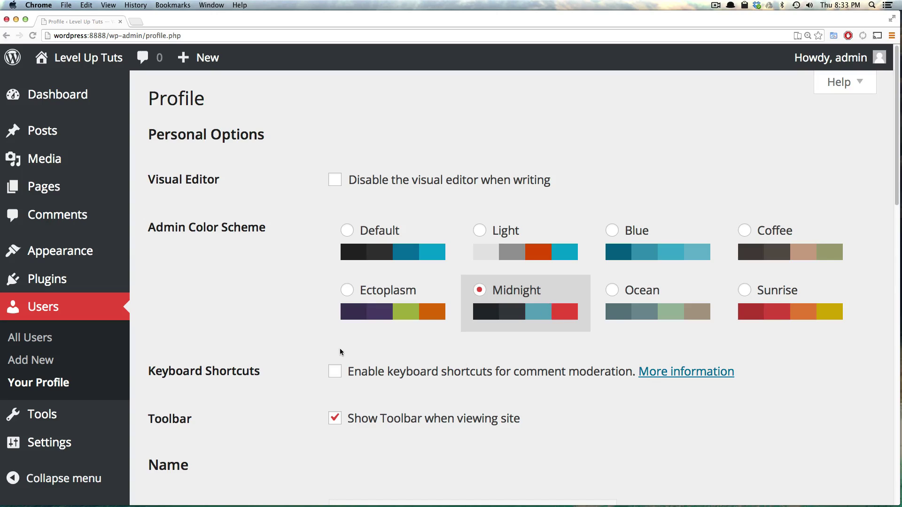
{"action": "scroll", "coordinate": [340, 351], "scroll_direction": "down", "scroll_amount": 15}
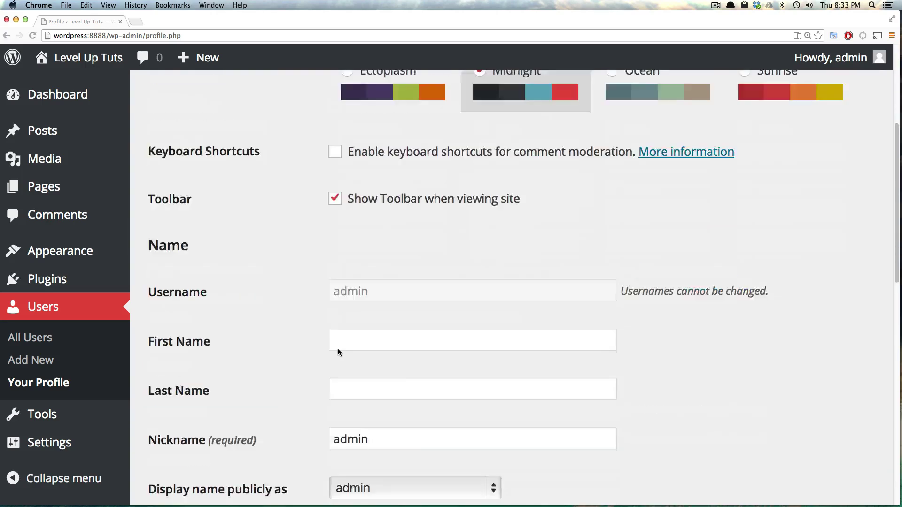
{"action": "left_click", "coordinate": [193, 444]}
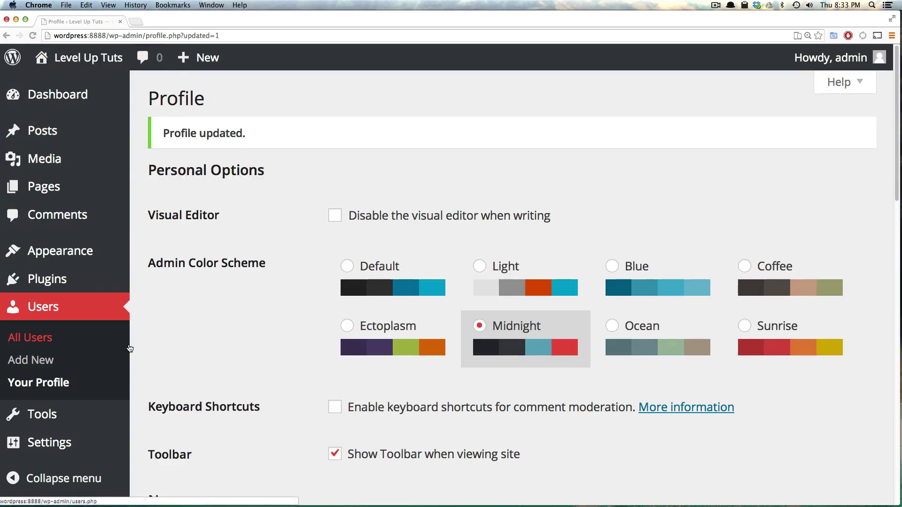
- View the Available Tools page and its Categories and Tags Converter section
{"action": "mouse_move", "coordinate": [64, 405]}
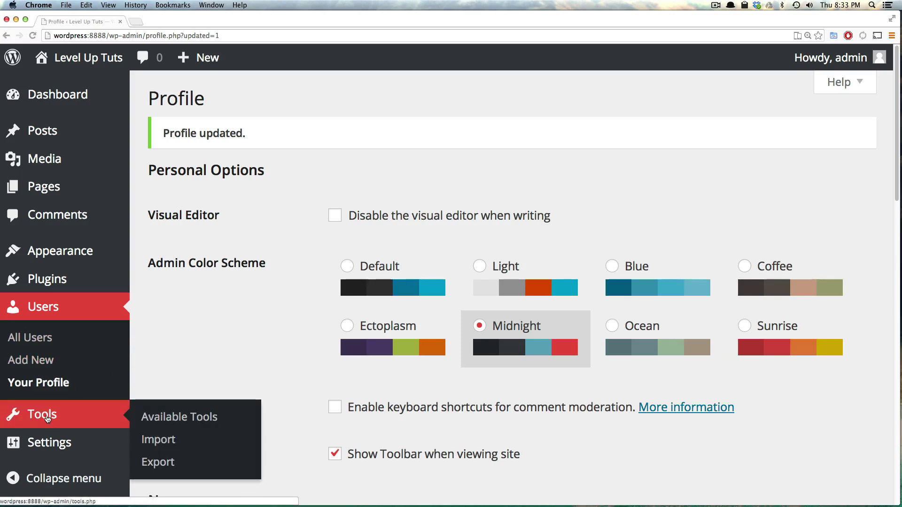
{"action": "left_click", "coordinate": [47, 419]}
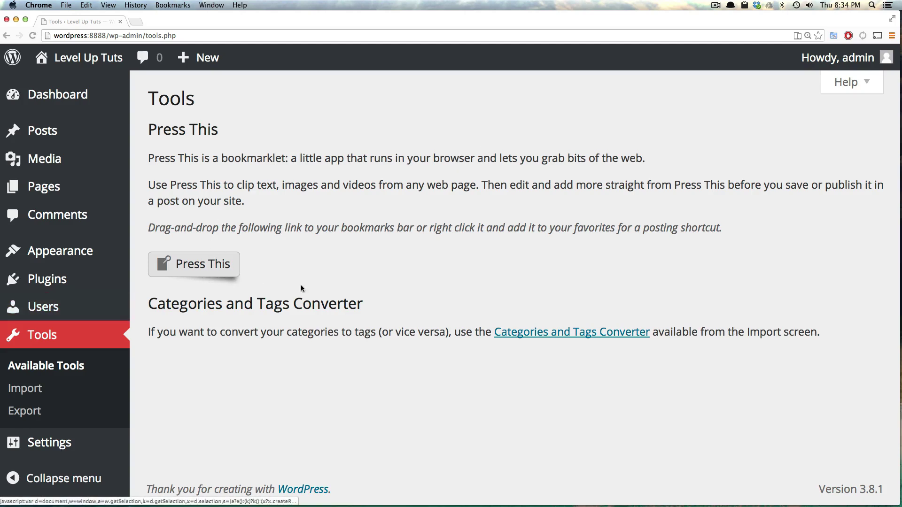
{"action": "left_click_drag", "start_coordinate": [256, 305], "coordinate": [148, 331]}
{"action": "left_click", "coordinate": [376, 331]}
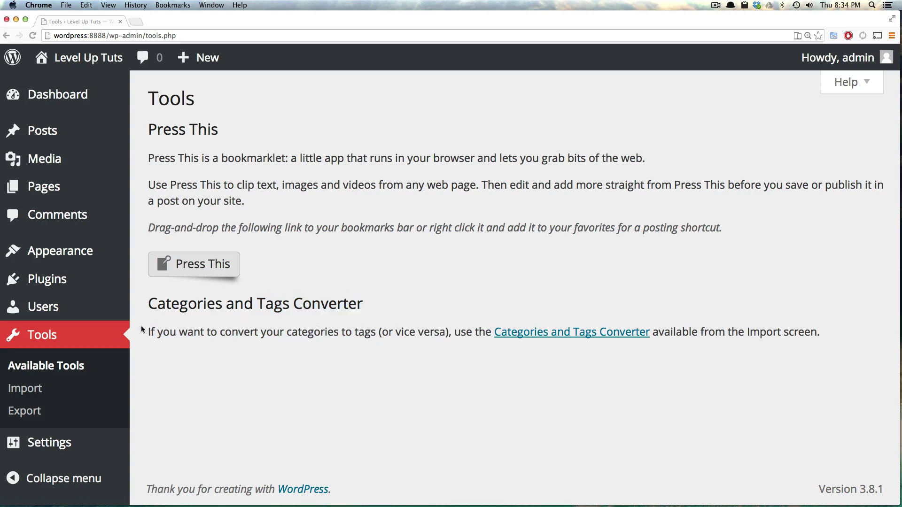
- Visit the Import page, then the Export page and its XML file description
{"action": "left_click", "coordinate": [25, 391]}
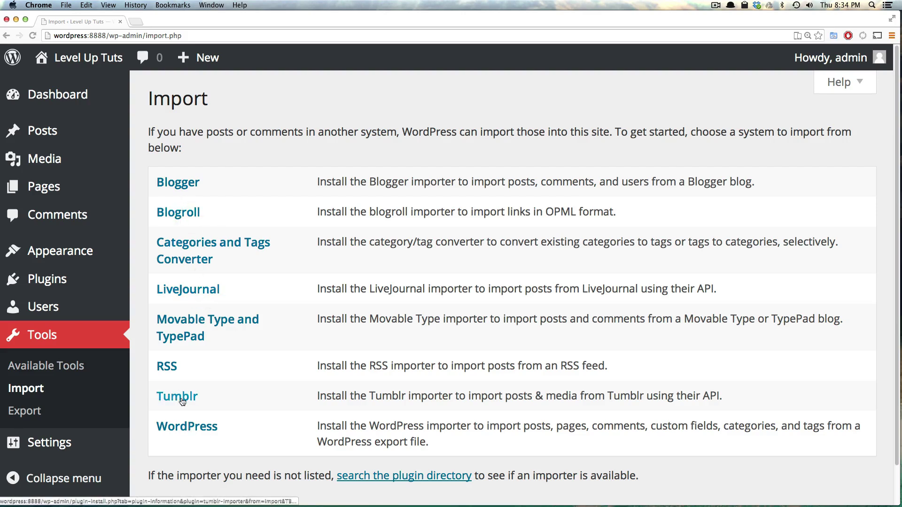
{"action": "left_click", "coordinate": [30, 411]}
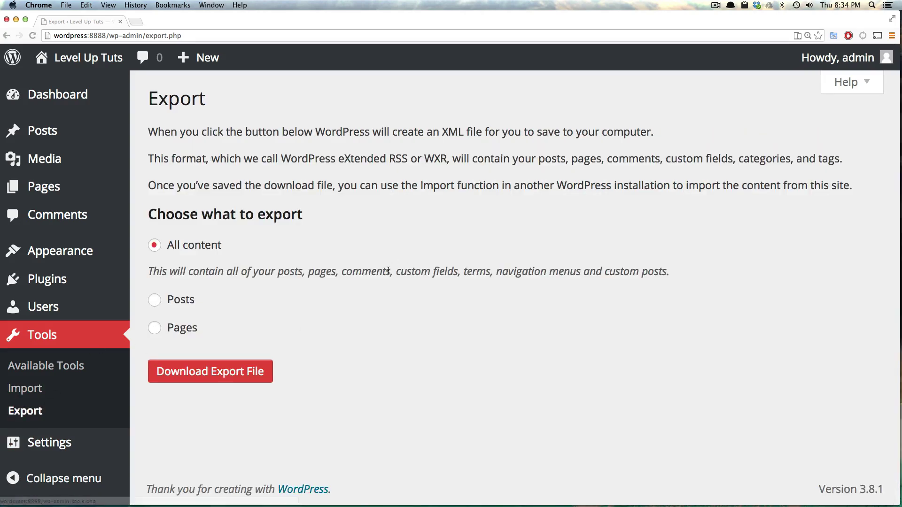
{"action": "left_click_drag", "start_coordinate": [483, 133], "coordinate": [371, 116]}
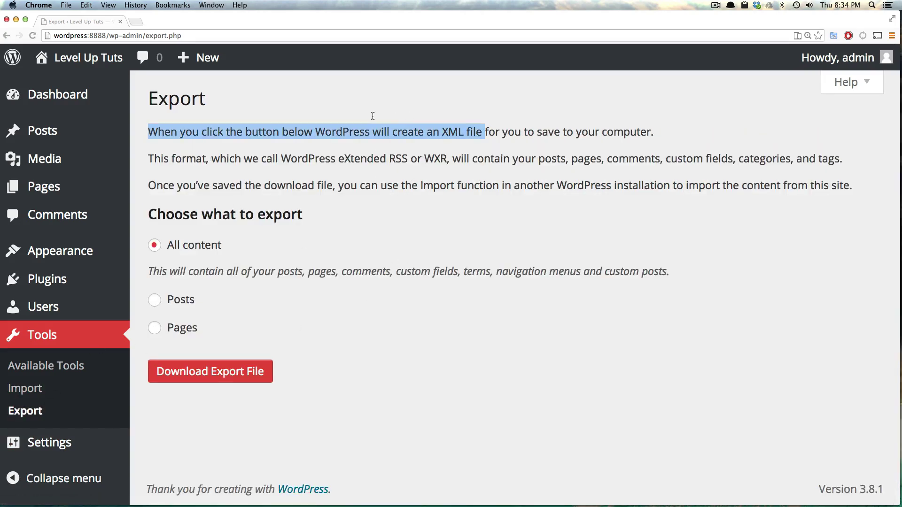
{"action": "left_click", "coordinate": [469, 128]}
{"action": "double_click", "coordinate": [469, 128]}
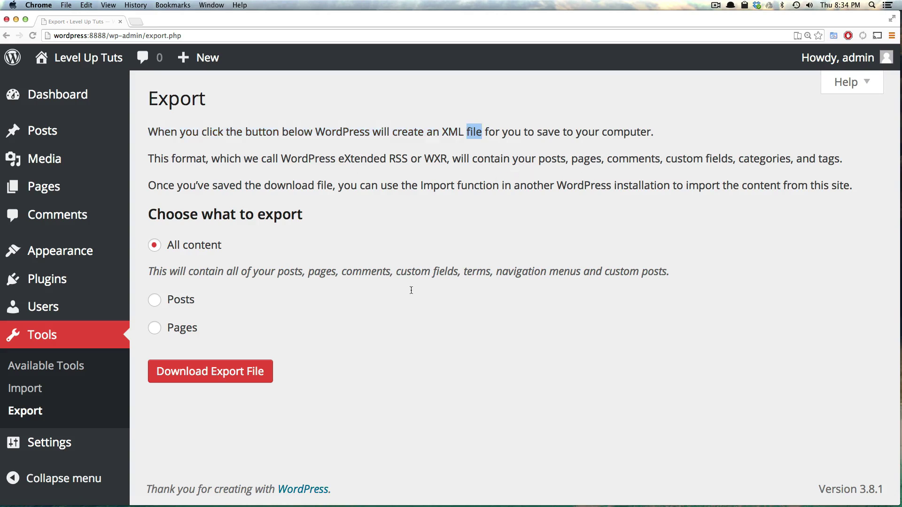
- Go to General Settings and highlight the Site Title
{"action": "left_click", "coordinate": [84, 442]}
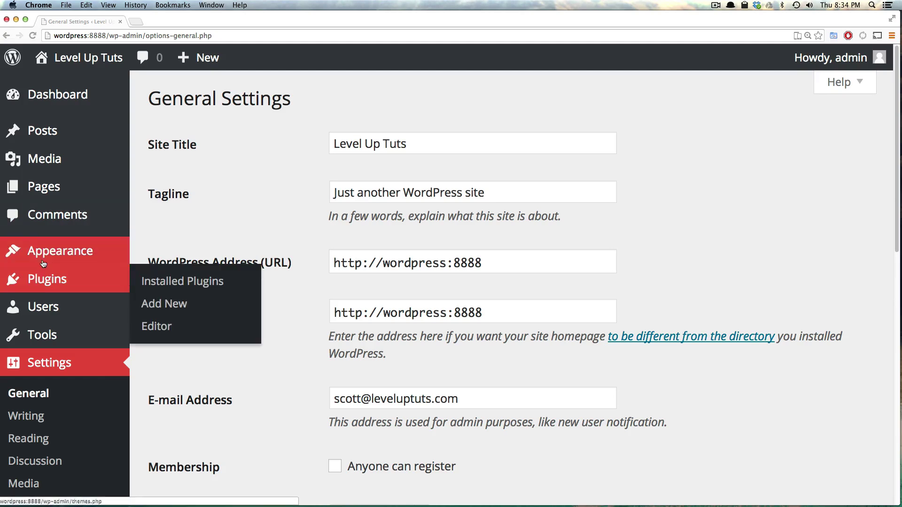
{"action": "mouse_move", "coordinate": [53, 256]}
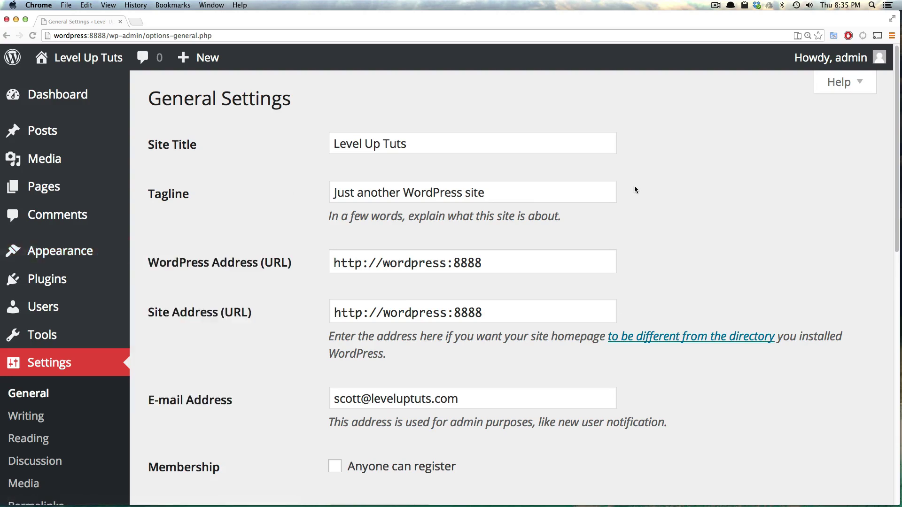
{"action": "left_click_drag", "start_coordinate": [424, 148], "coordinate": [291, 123]}
- Replace the Tagline with 'Free tutorials for everyone!'
{"action": "left_click", "coordinate": [383, 194]}
{"action": "key", "text": "super+a"}
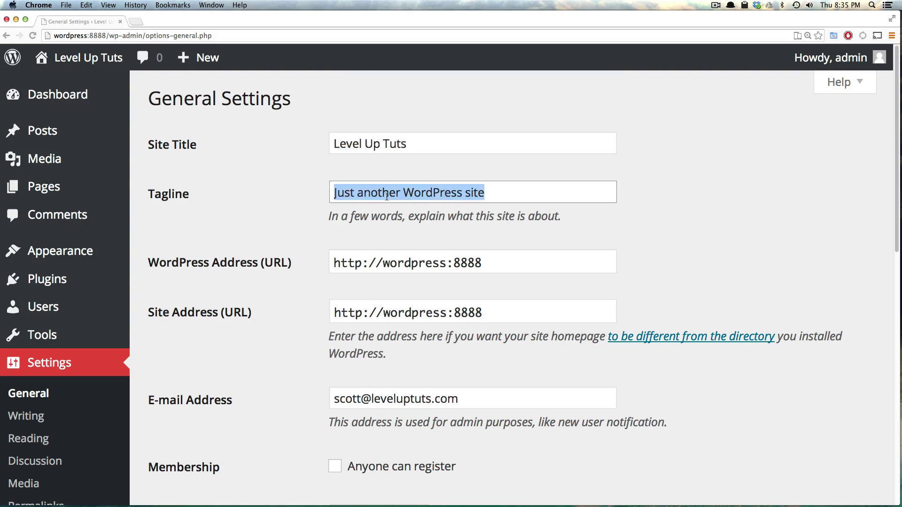
{"action": "type", "text": "Free Tru"}
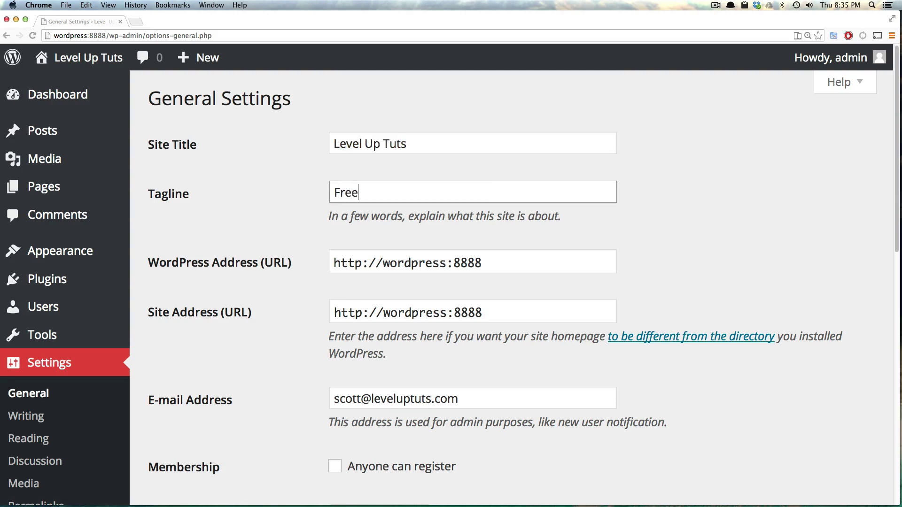
{"action": "key", "text": "BackSpace"}
{"action": "key", "text": "BackSpace"}
{"action": "type", "text": "utorials for"}
{"action": "key", "text": "BackSpace"}
{"action": "key", "text": "BackSpace"}
{"action": "type", "text": "or e"}
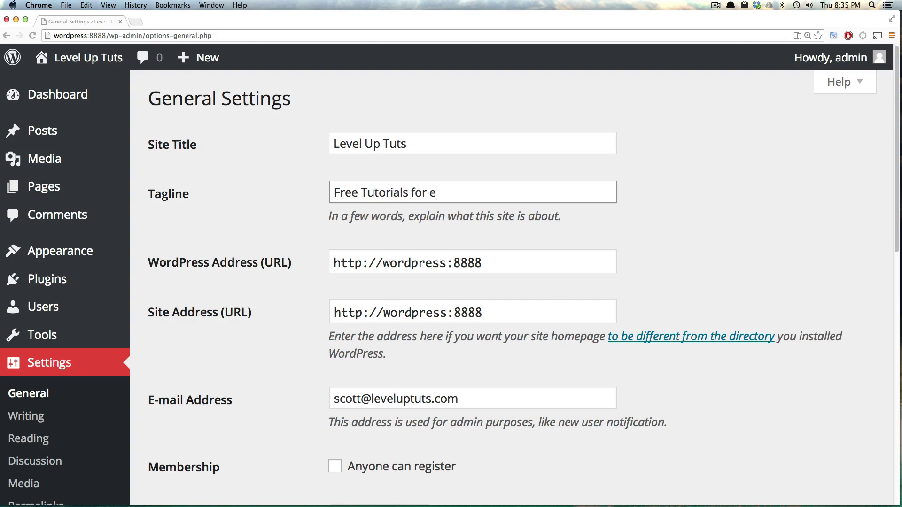
{"action": "key", "text": "BackSpace"}
{"action": "type", "text": "everyone!"}
{"action": "left_click", "coordinate": [374, 190]}
{"action": "key", "text": "BackSpace"}
{"action": "type", "text": "t"}
{"action": "left_click", "coordinate": [743, 192]}
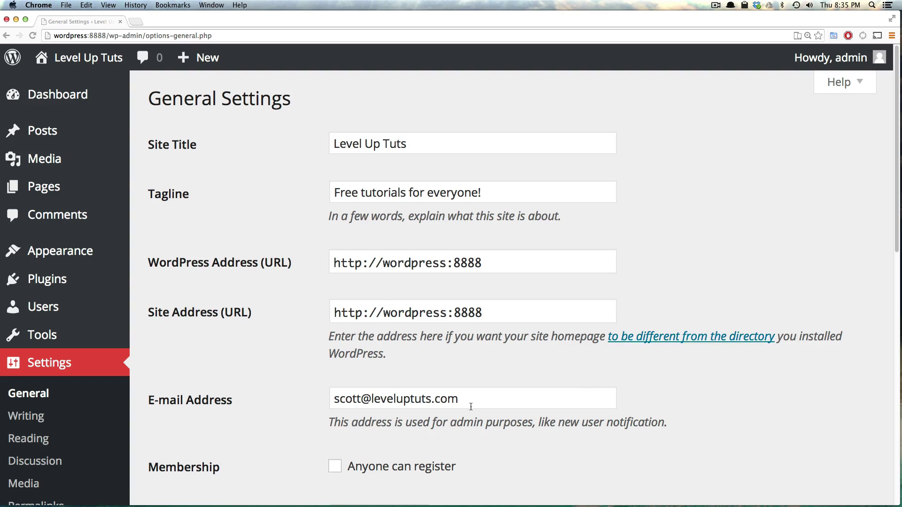
- Save the General Settings and point out the 'Settings saved.' notice
{"action": "scroll", "coordinate": [471, 404], "scroll_direction": "down", "scroll_amount": 3}
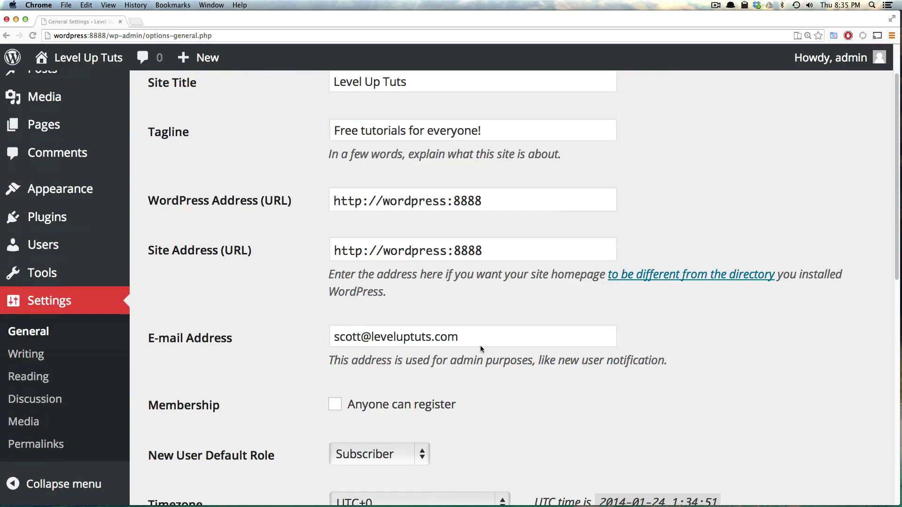
{"action": "double_click", "coordinate": [468, 369]}
{"action": "scroll", "coordinate": [334, 414], "scroll_direction": "down", "scroll_amount": 8}
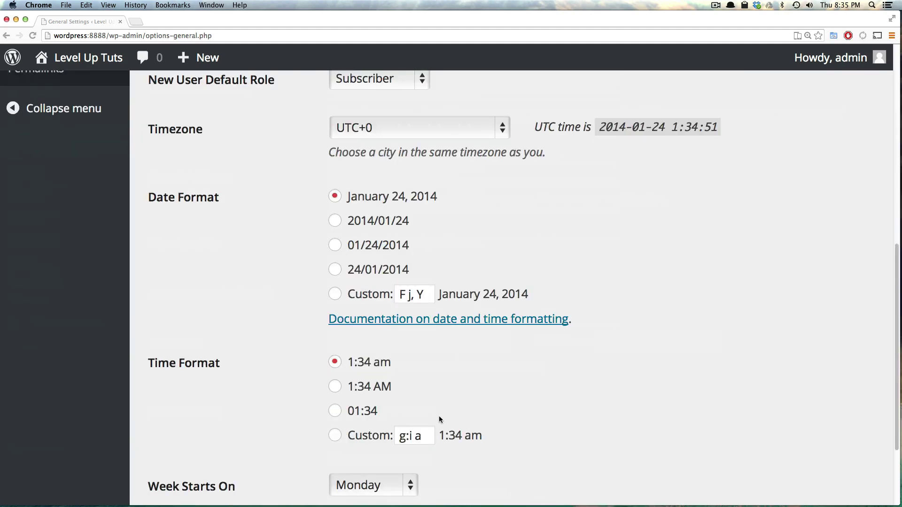
{"action": "scroll", "coordinate": [232, 305], "scroll_direction": "down", "scroll_amount": 3}
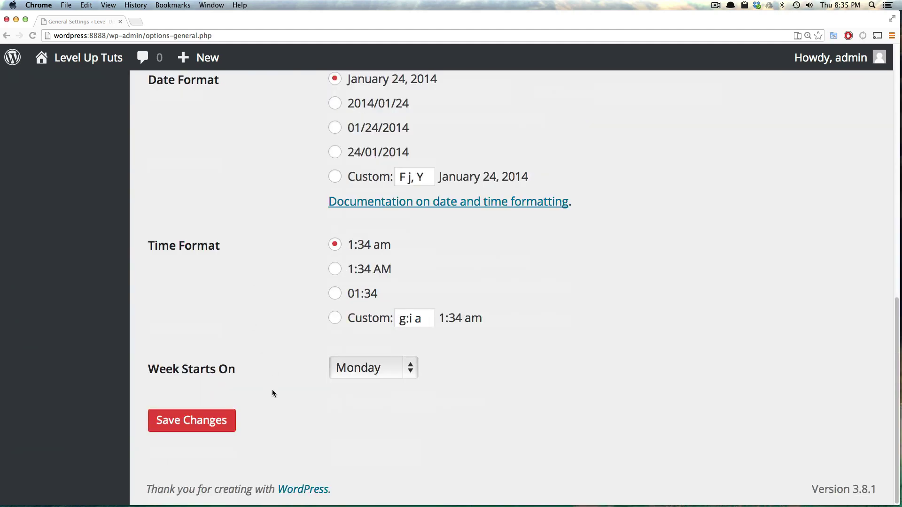
{"action": "left_click", "coordinate": [158, 425]}
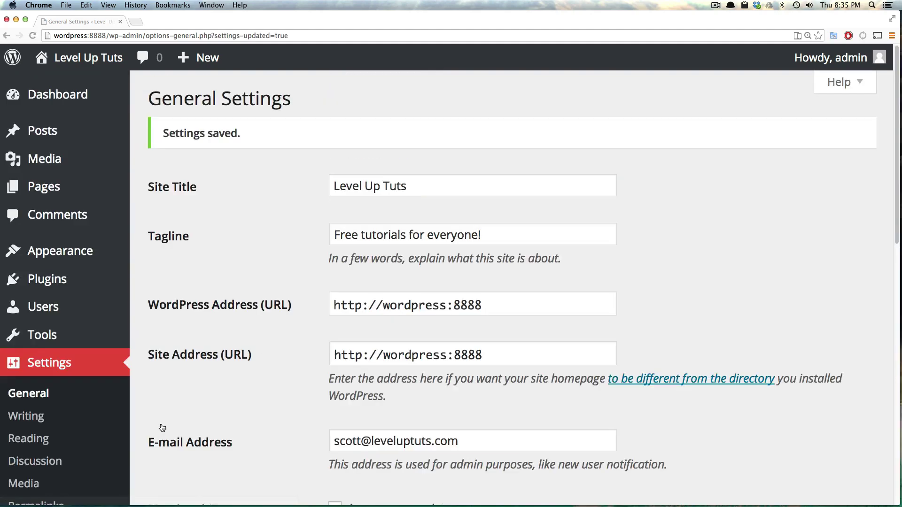
{"action": "left_click_drag", "start_coordinate": [210, 133], "coordinate": [165, 133]}
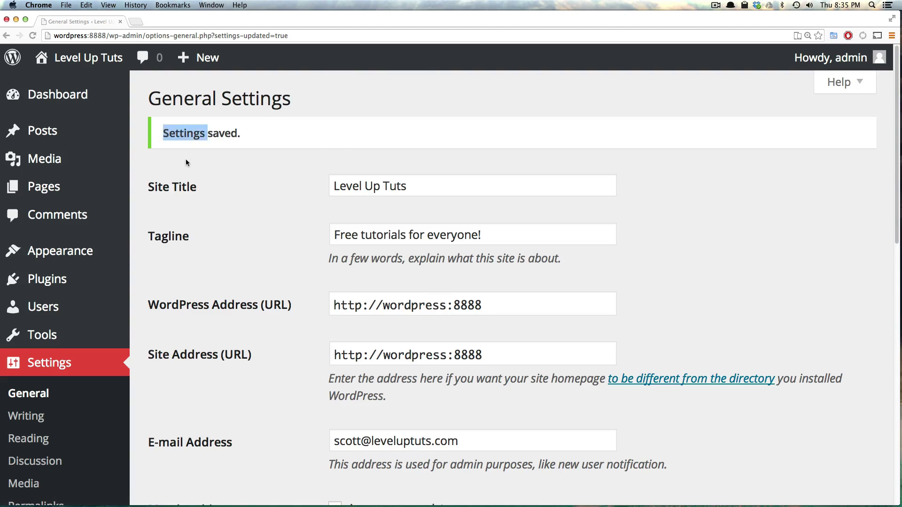
{"action": "scroll", "coordinate": [134, 379], "scroll_direction": "down", "scroll_amount": 1}
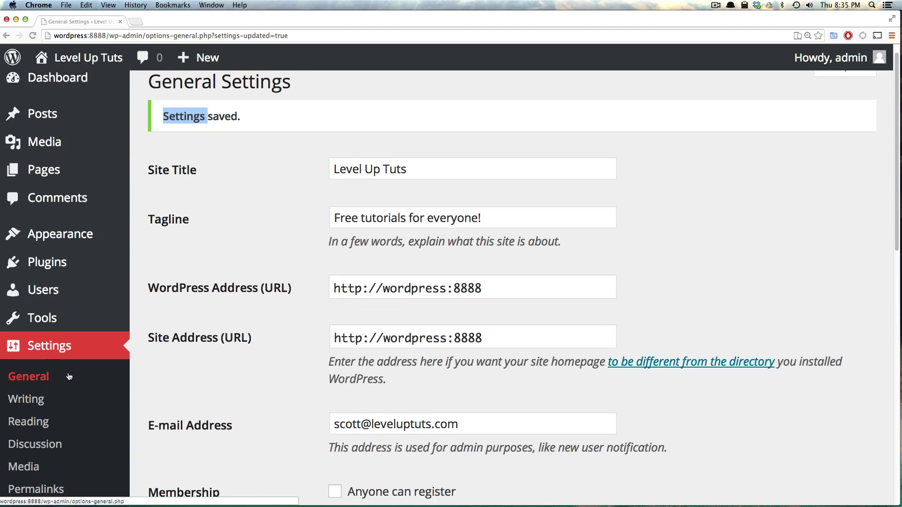
- Browse Writing Settings, leaving Default Post Format as Standard, then go to Reading
{"action": "left_click", "coordinate": [26, 399]}
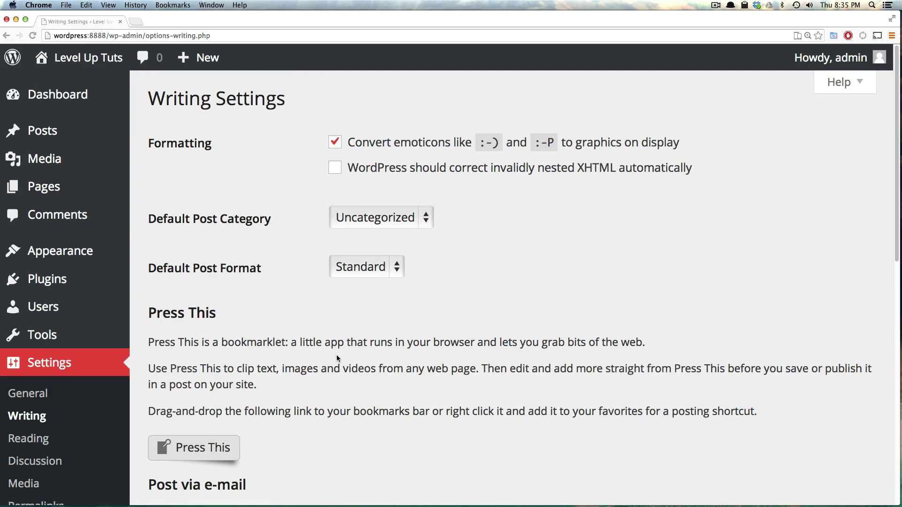
{"action": "scroll", "coordinate": [311, 382], "scroll_direction": "down", "scroll_amount": 3}
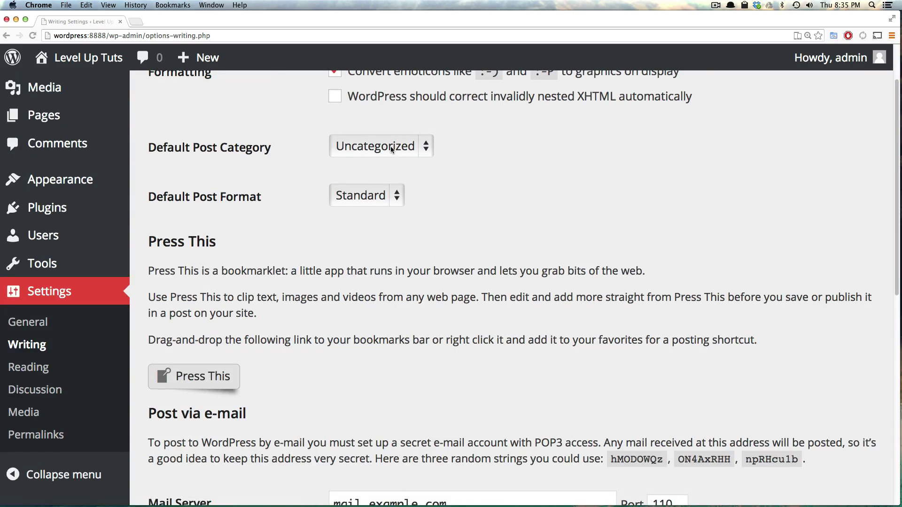
{"action": "left_click", "coordinate": [395, 195]}
{"action": "left_click", "coordinate": [492, 194]}
{"action": "scroll", "coordinate": [492, 246], "scroll_direction": "down", "scroll_amount": 3}
{"action": "scroll", "coordinate": [489, 249], "scroll_direction": "down", "scroll_amount": 6}
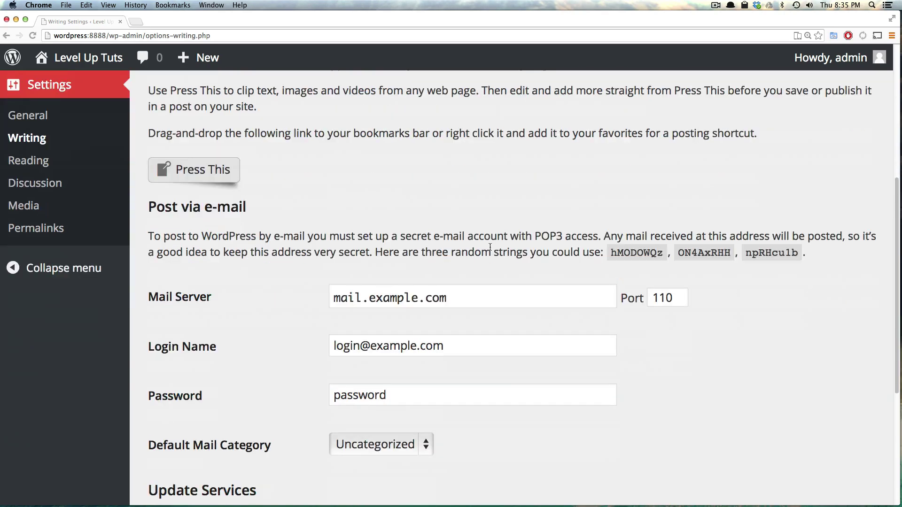
{"action": "scroll", "coordinate": [263, 244], "scroll_direction": "up", "scroll_amount": 2}
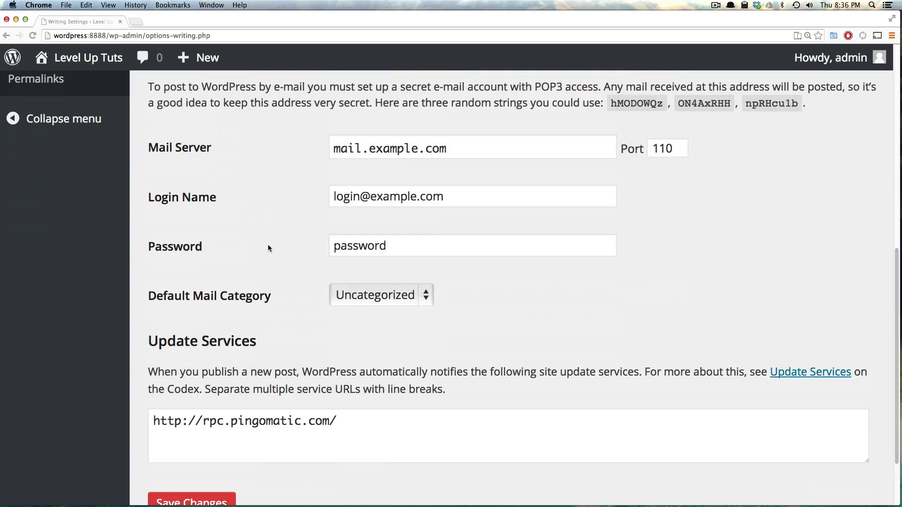
{"action": "scroll", "coordinate": [323, 144], "scroll_direction": "up", "scroll_amount": 9}
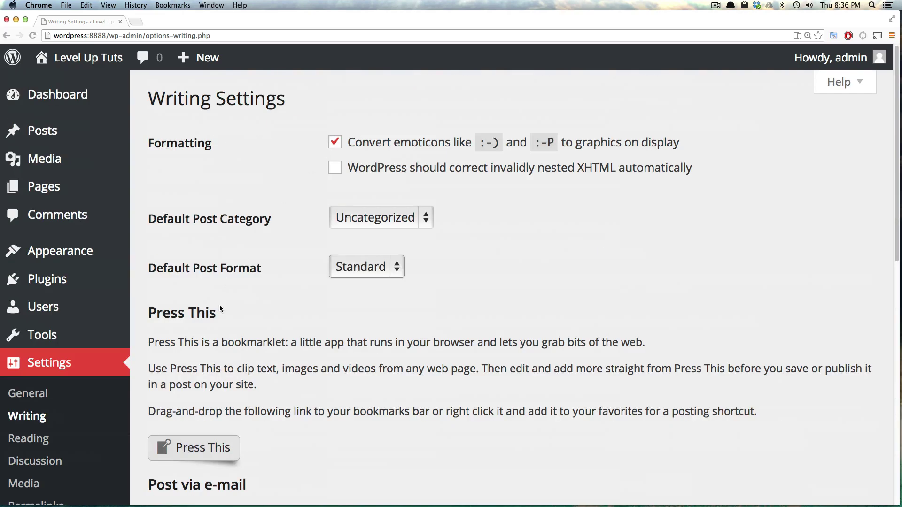
{"action": "left_click", "coordinate": [22, 439]}
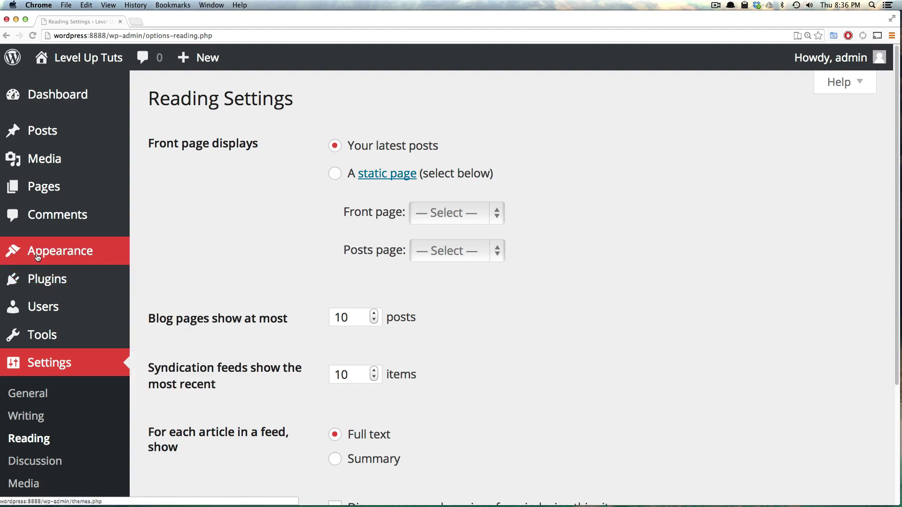
- On Reading Settings, raise blog posts per page to 11 and back to 10, reviewing feed options
{"action": "mouse_move", "coordinate": [55, 264]}
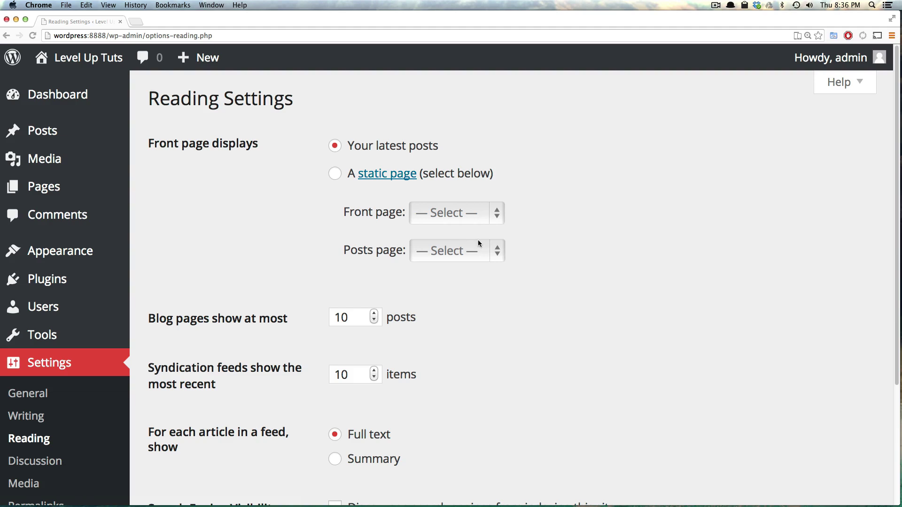
{"action": "left_click_drag", "start_coordinate": [156, 320], "coordinate": [274, 325]}
{"action": "left_click", "coordinate": [275, 325]}
{"action": "left_click", "coordinate": [374, 315]}
{"action": "left_click", "coordinate": [375, 320]}
{"action": "left_click_drag", "start_coordinate": [207, 353], "coordinate": [216, 386]}
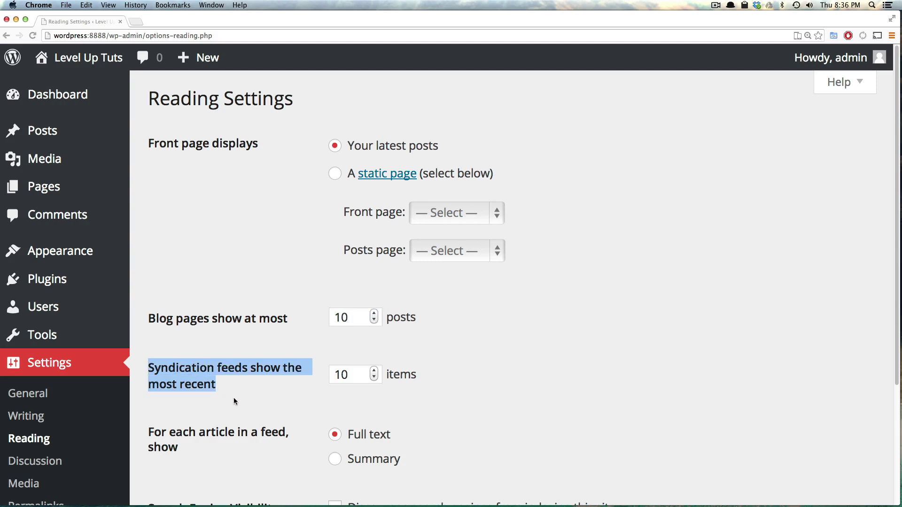
{"action": "double_click", "coordinate": [364, 376]}
{"action": "left_click", "coordinate": [627, 383]}
{"action": "scroll", "coordinate": [581, 346], "scroll_direction": "down", "scroll_amount": 4}
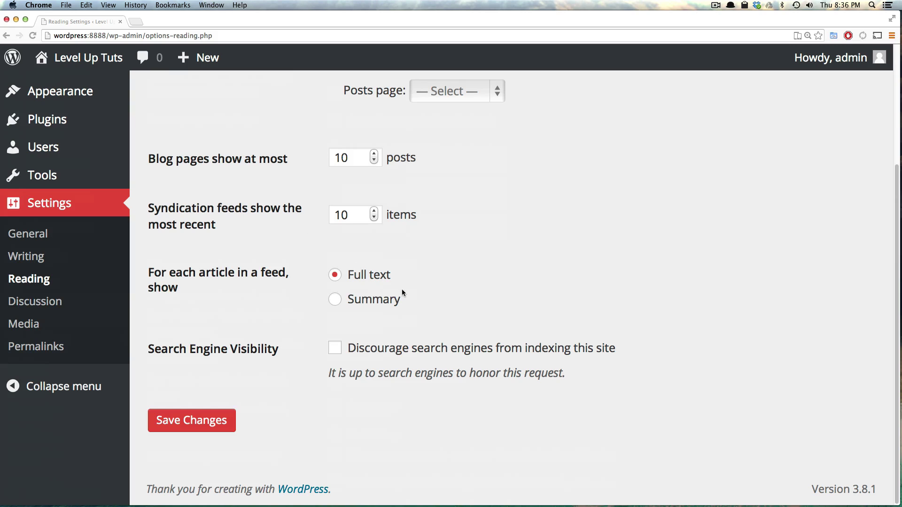
{"action": "left_click_drag", "start_coordinate": [161, 272], "coordinate": [205, 293]}
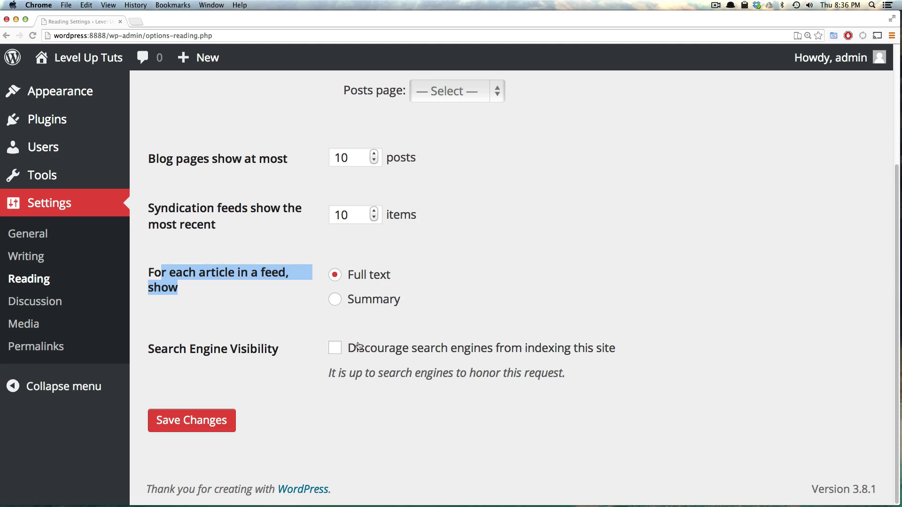
- Toggle Discourage search engines on and off, leaving it unchecked, then go to Discussion
{"action": "left_click", "coordinate": [334, 352]}
{"action": "left_click", "coordinate": [334, 352]}
{"action": "left_click", "coordinate": [333, 353]}
{"action": "left_click", "coordinate": [334, 354]}
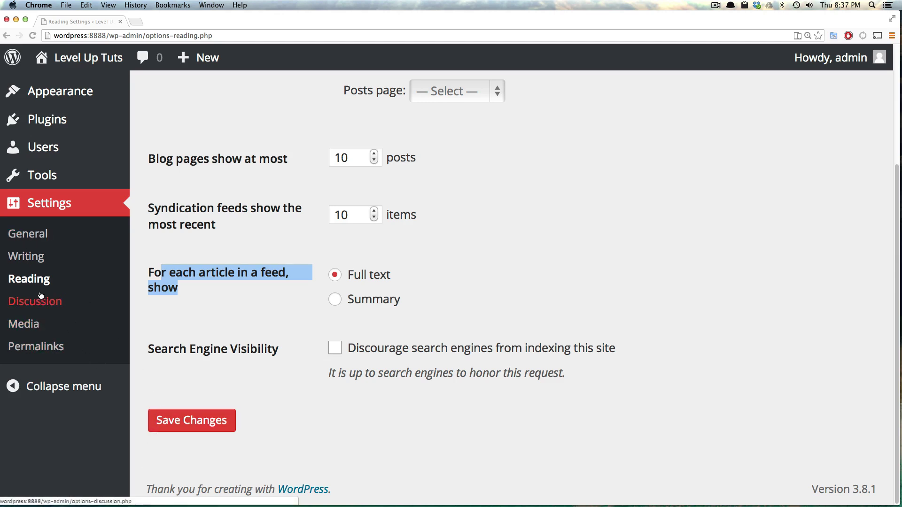
{"action": "left_click", "coordinate": [43, 306]}
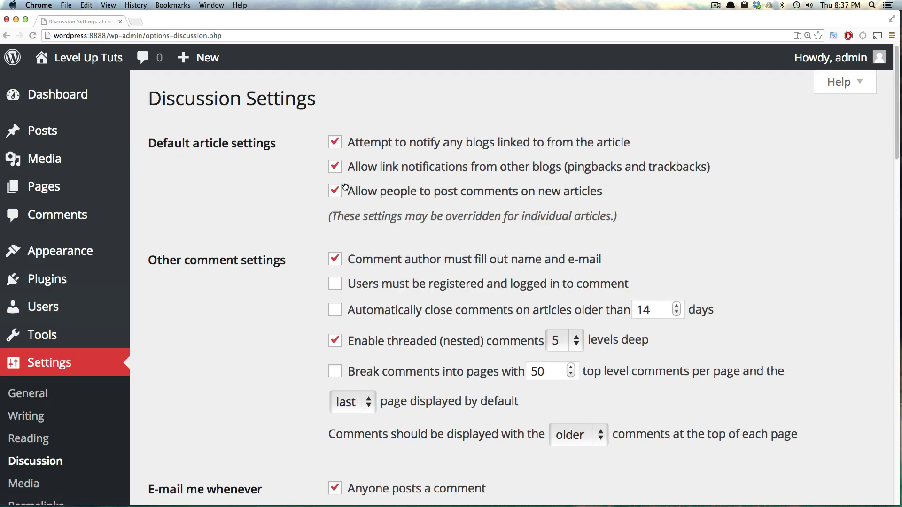
- Scroll through Discussion Settings down to the Default Avatar list and back up
{"action": "scroll", "coordinate": [473, 152], "scroll_direction": "down", "scroll_amount": 10}
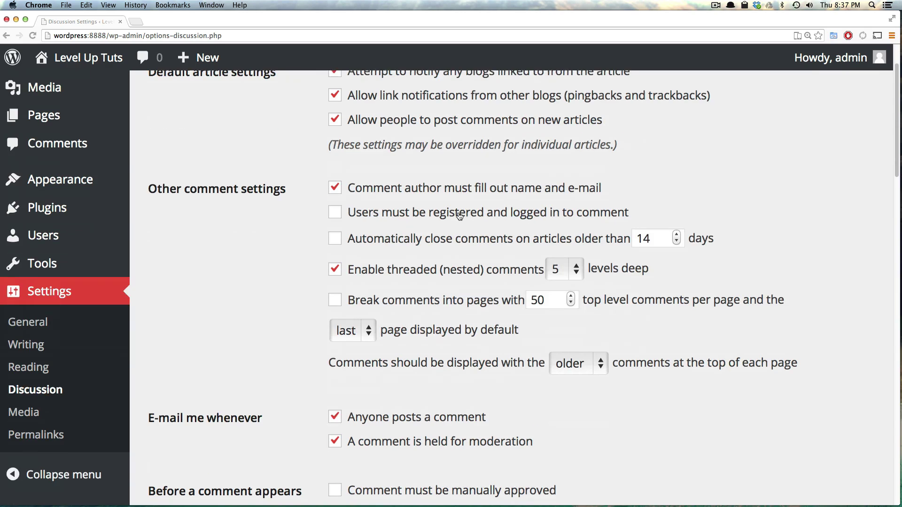
{"action": "scroll", "coordinate": [458, 217], "scroll_direction": "down", "scroll_amount": 5}
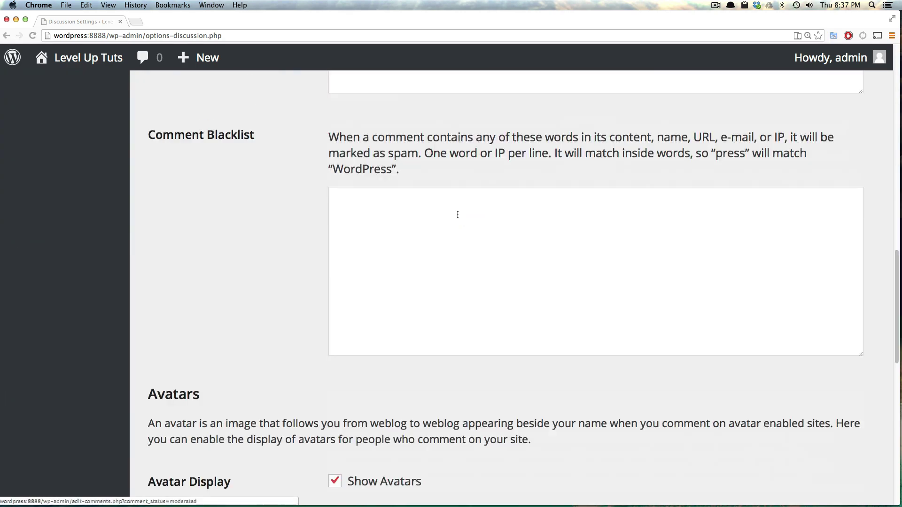
{"action": "scroll", "coordinate": [458, 218], "scroll_direction": "down", "scroll_amount": 5}
{"action": "scroll", "coordinate": [458, 217], "scroll_direction": "down", "scroll_amount": 5}
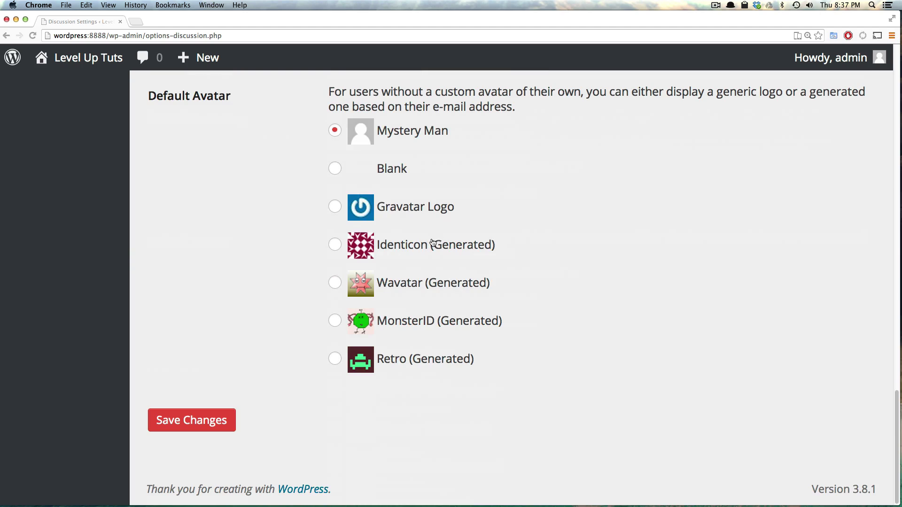
{"action": "scroll", "coordinate": [433, 243], "scroll_direction": "up", "scroll_amount": 10}
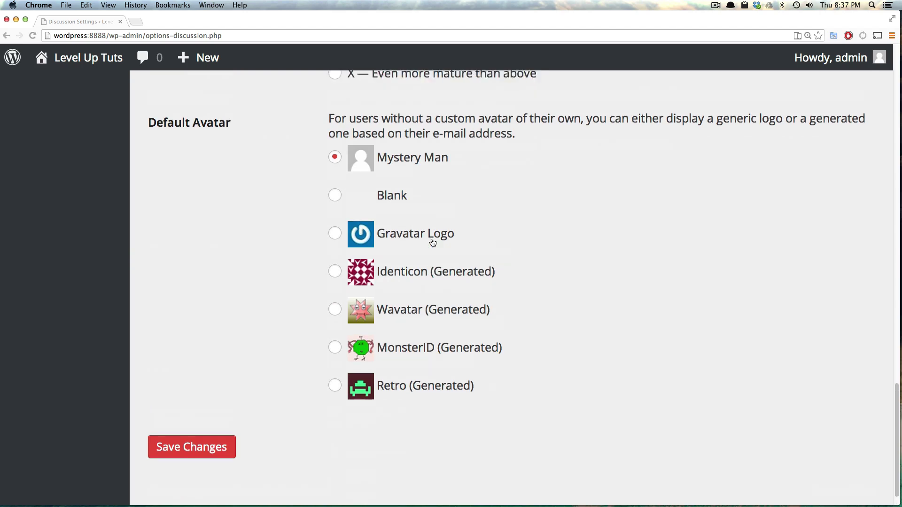
{"action": "scroll", "coordinate": [431, 239], "scroll_direction": "up", "scroll_amount": 2}
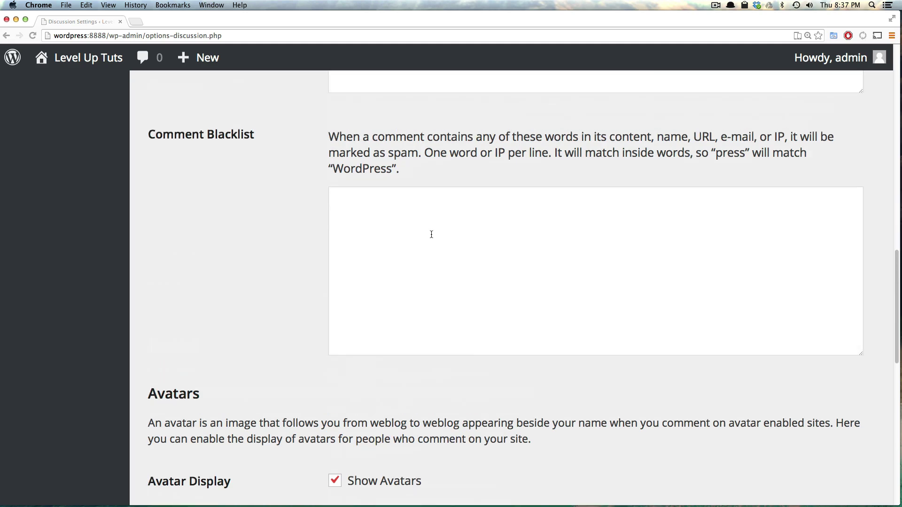
{"action": "scroll", "coordinate": [431, 234], "scroll_direction": "up", "scroll_amount": 10}
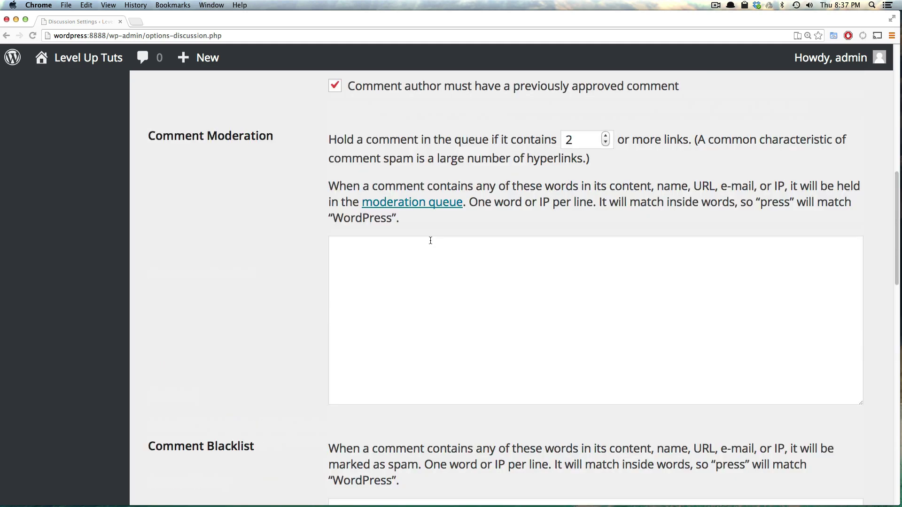
{"action": "scroll", "coordinate": [430, 241], "scroll_direction": "up", "scroll_amount": 10}
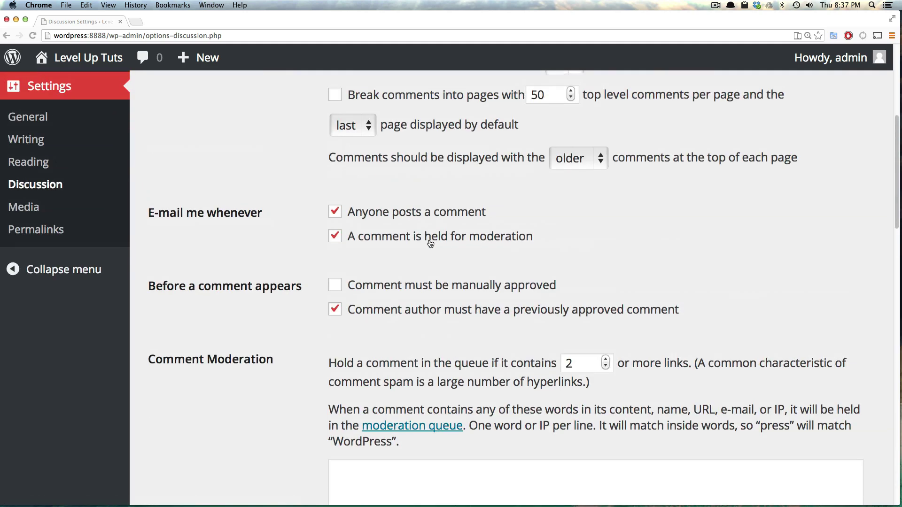
{"action": "scroll", "coordinate": [430, 242], "scroll_direction": "up", "scroll_amount": 10}
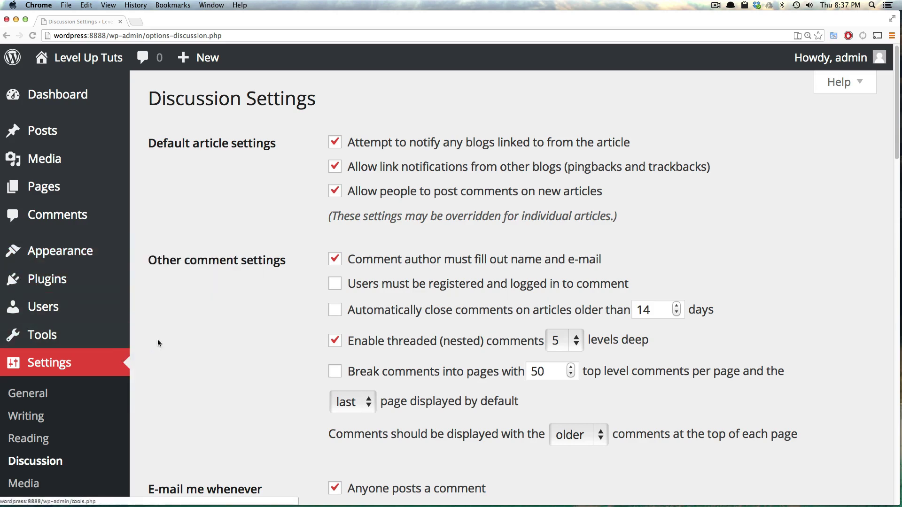
{"action": "mouse_move", "coordinate": [32, 333]}
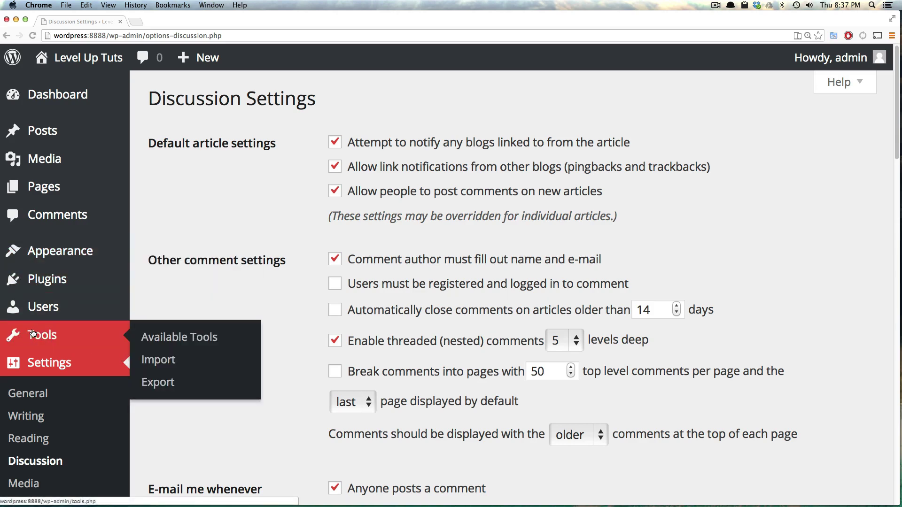
{"action": "scroll", "coordinate": [33, 333], "scroll_direction": "down", "scroll_amount": 5}
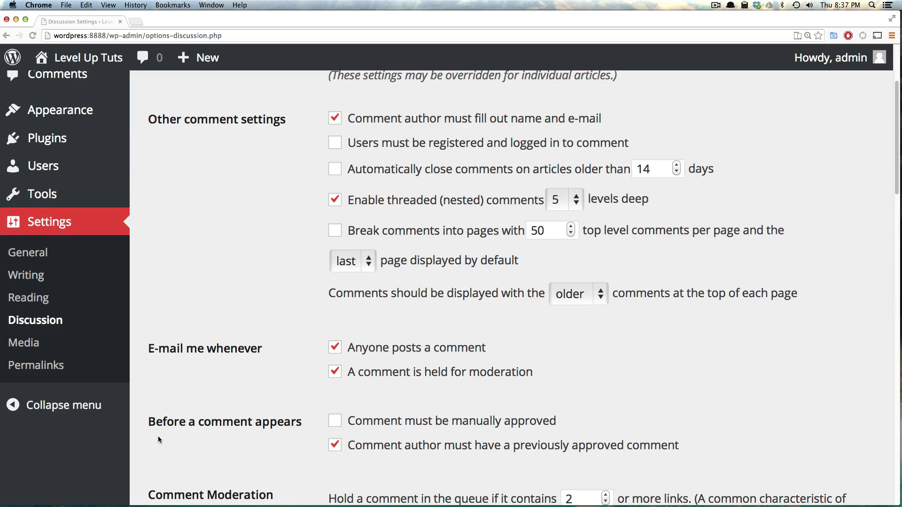
- Review the Media image sizes 150, 300 and 1024, then go to Permalinks
{"action": "left_click", "coordinate": [27, 345]}
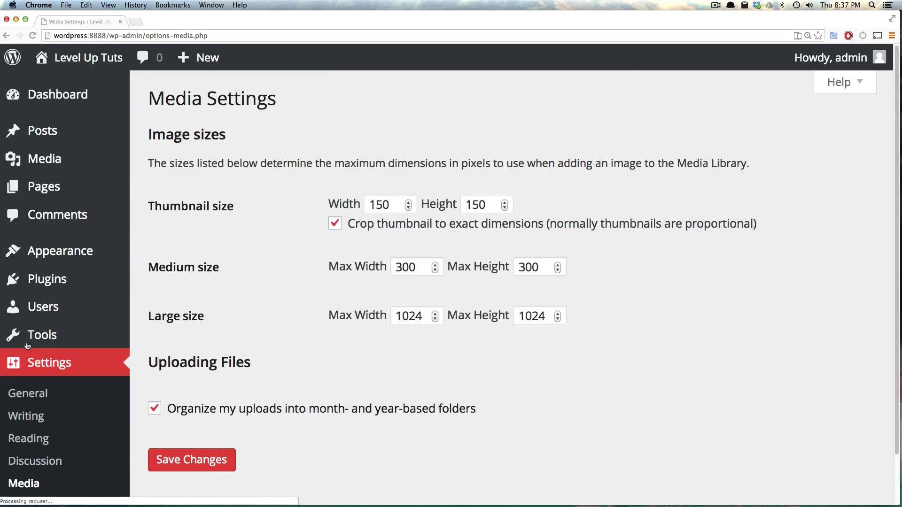
{"action": "left_click_drag", "start_coordinate": [389, 207], "coordinate": [370, 208]}
{"action": "left_click_drag", "start_coordinate": [416, 271], "coordinate": [388, 269]}
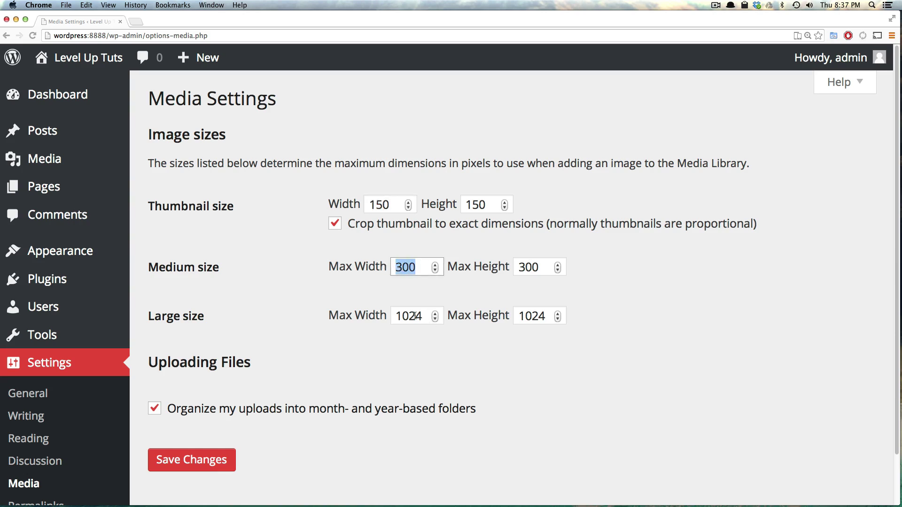
{"action": "left_click_drag", "start_coordinate": [415, 316], "coordinate": [395, 317]}
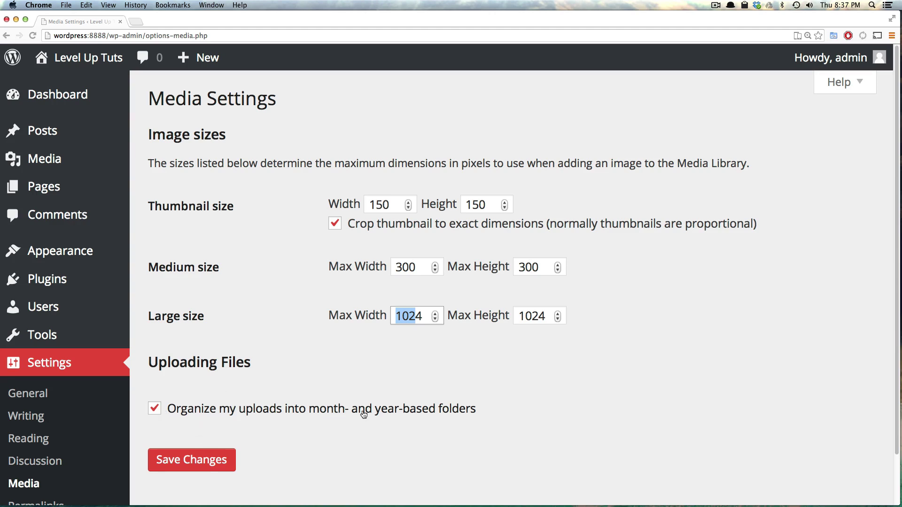
{"action": "scroll", "coordinate": [35, 446], "scroll_direction": "down", "scroll_amount": 3}
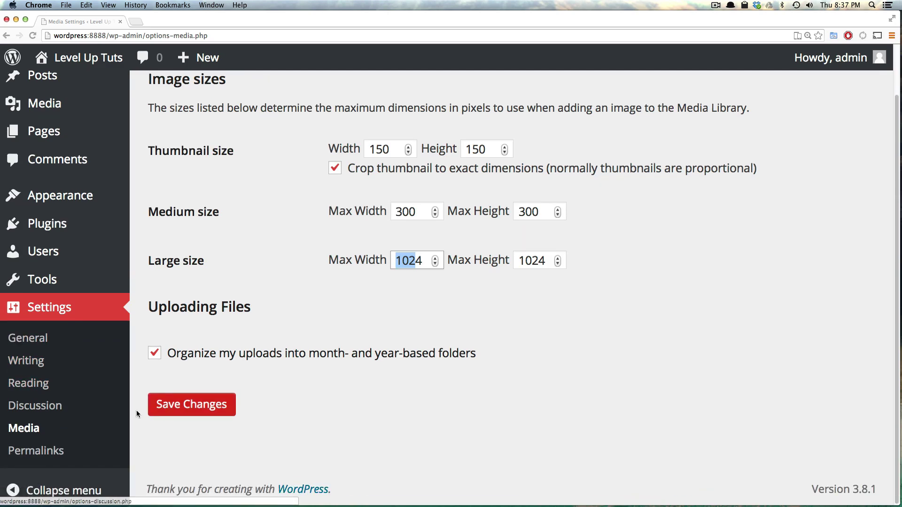
{"action": "left_click", "coordinate": [38, 454]}
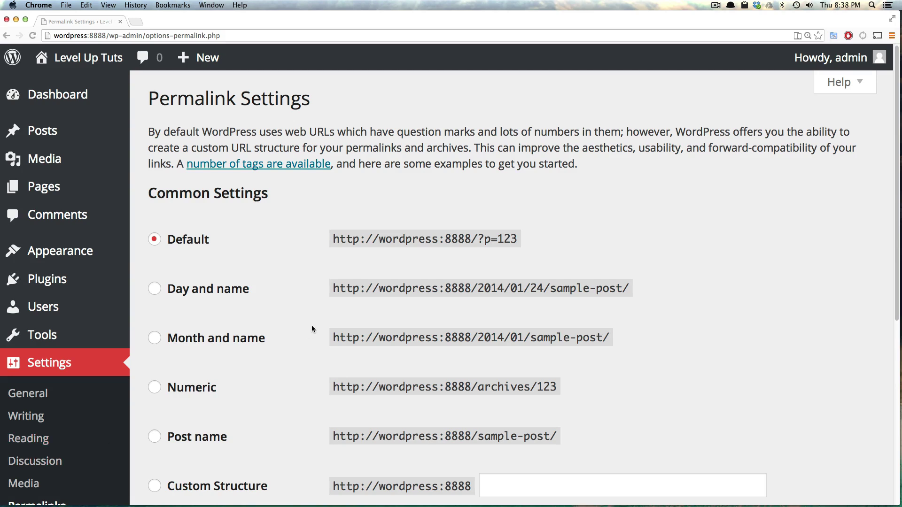
- Compare the default ?p=1 example link with the Hello World! post's actual address
{"action": "left_click_drag", "start_coordinate": [338, 241], "coordinate": [517, 240]}
{"action": "double_click", "coordinate": [481, 238]}
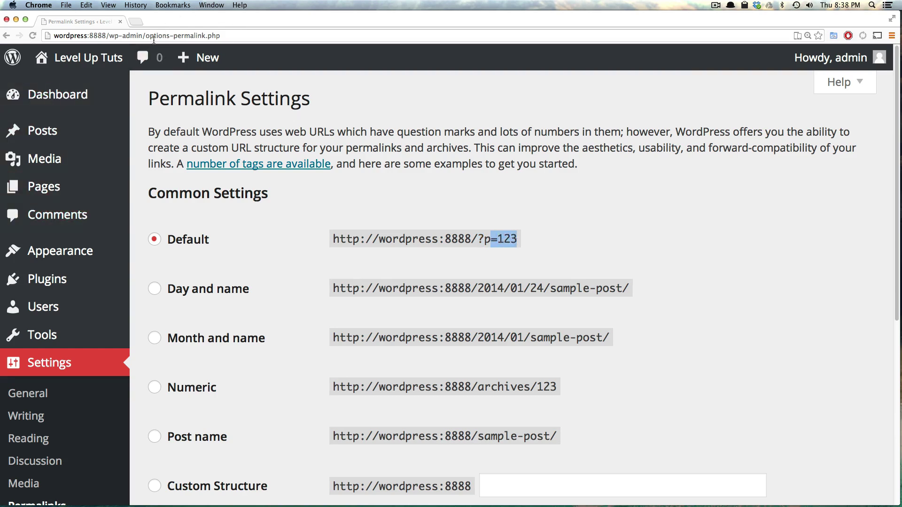
{"action": "mouse_move", "coordinate": [75, 57]}
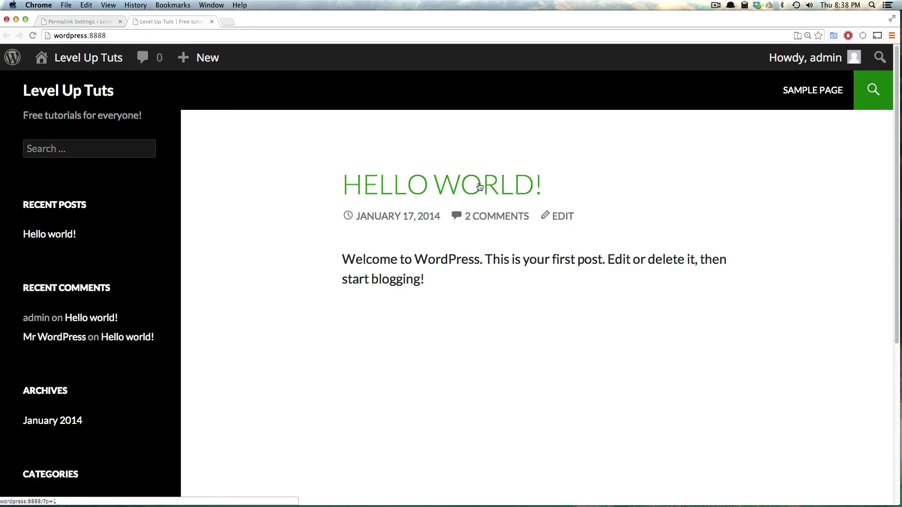
{"action": "left_click", "coordinate": [479, 187]}
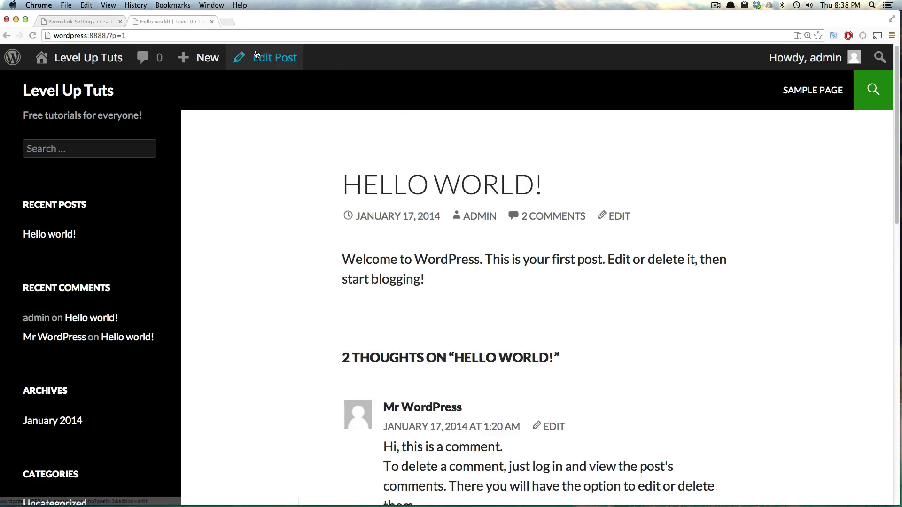
{"action": "left_click_drag", "start_coordinate": [126, 35], "coordinate": [103, 36]}
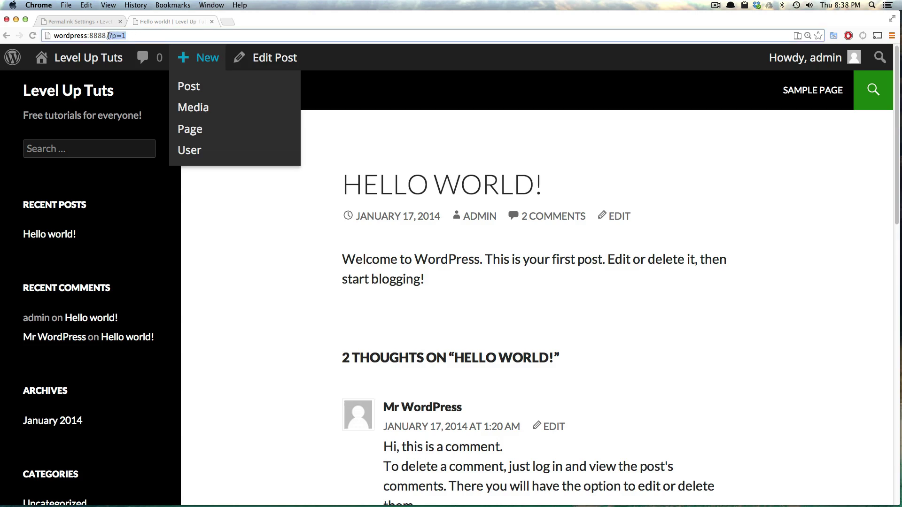
{"action": "left_click", "coordinate": [76, 25]}
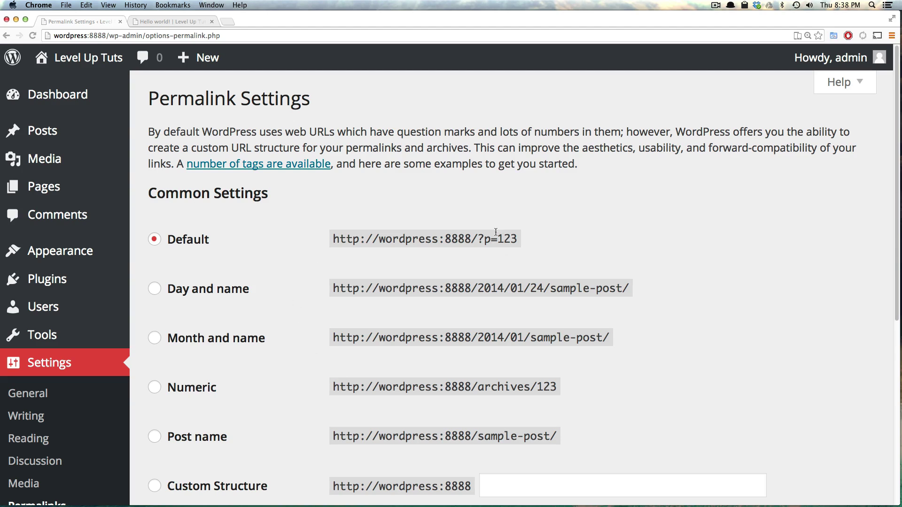
{"action": "left_click_drag", "start_coordinate": [490, 237], "coordinate": [405, 238]}
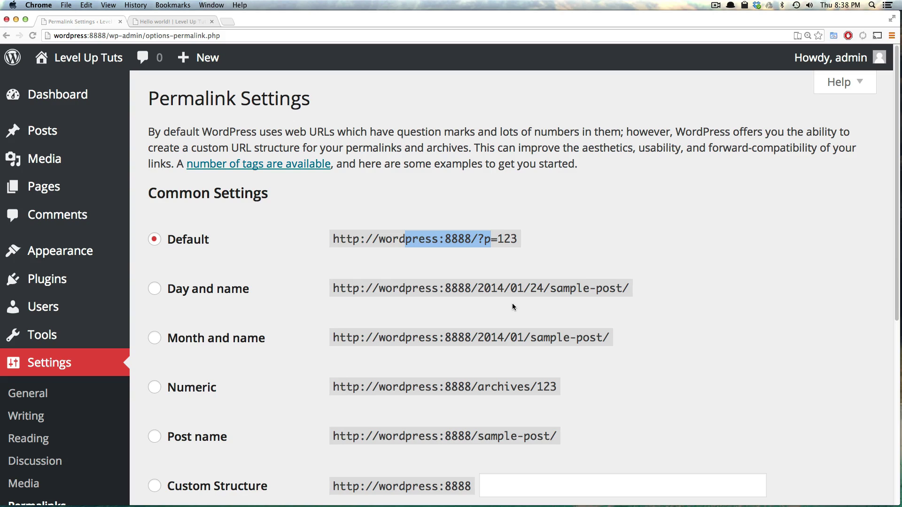
- Select Post name as the permalink structure and save the changes
{"action": "scroll", "coordinate": [506, 306], "scroll_direction": "down", "scroll_amount": 5}
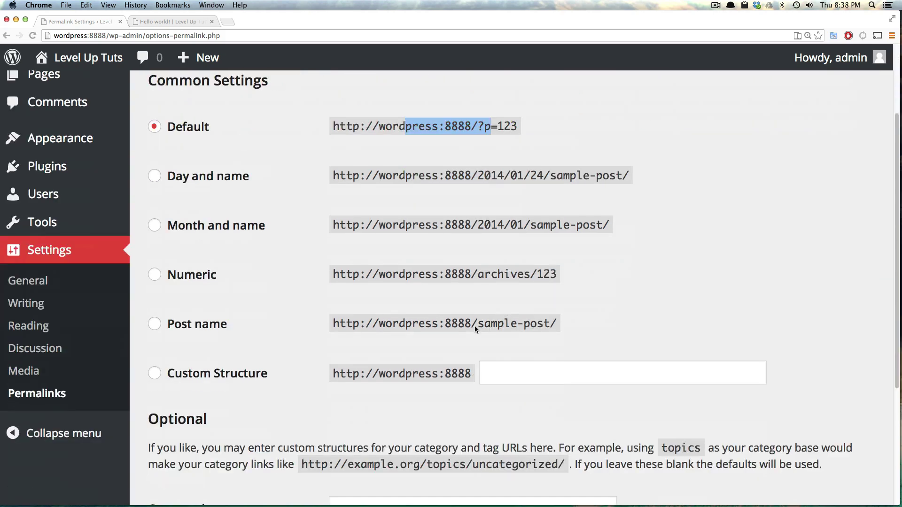
{"action": "left_click", "coordinate": [158, 372]}
{"action": "left_click", "coordinate": [162, 324]}
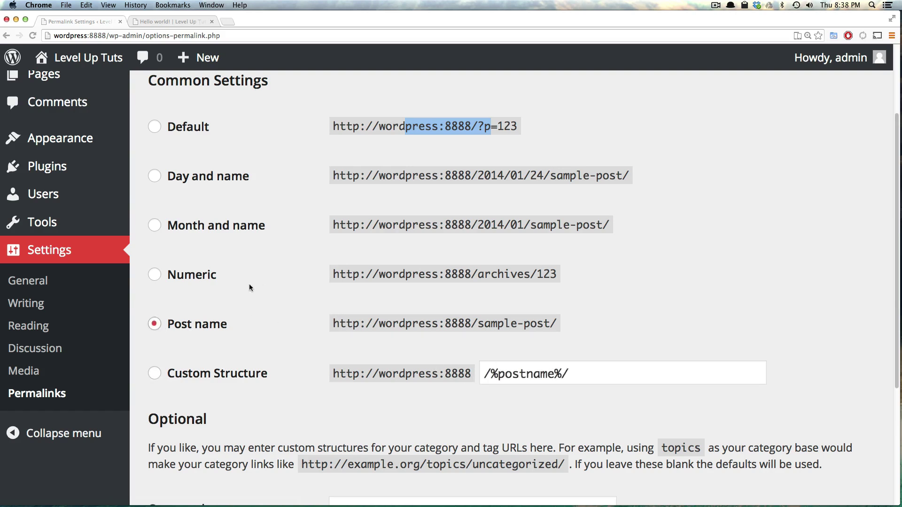
{"action": "left_click_drag", "start_coordinate": [477, 324], "coordinate": [539, 324]}
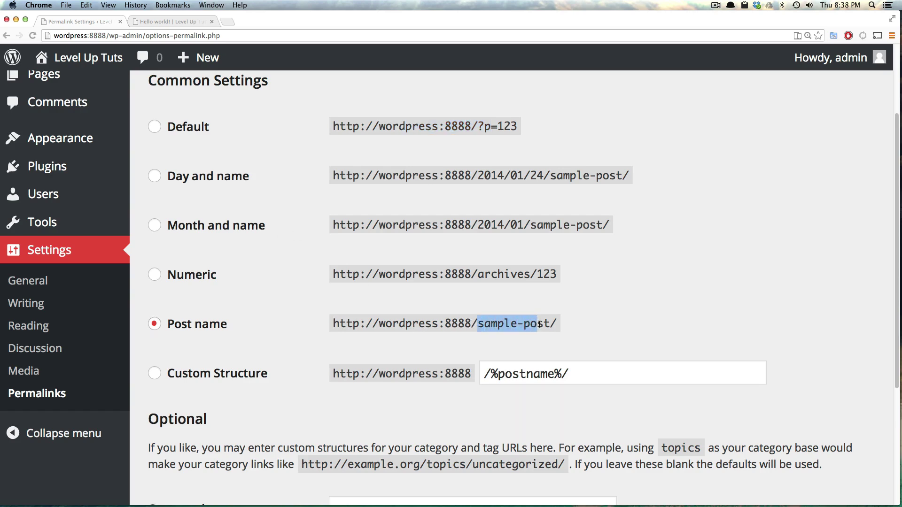
{"action": "scroll", "coordinate": [417, 338], "scroll_direction": "down", "scroll_amount": 4}
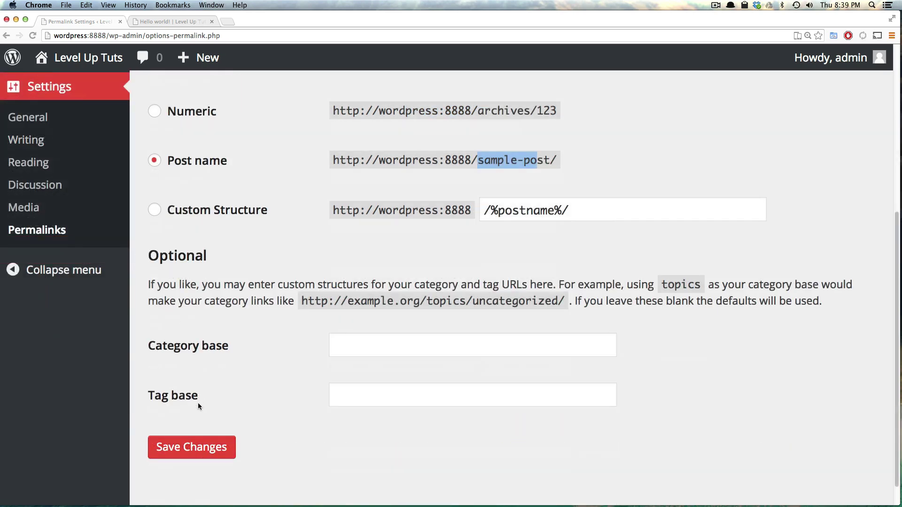
{"action": "left_click", "coordinate": [198, 450]}
- Open the Hello World! post from the home page and confirm its new /hello-world/ address
{"action": "left_click", "coordinate": [169, 22]}
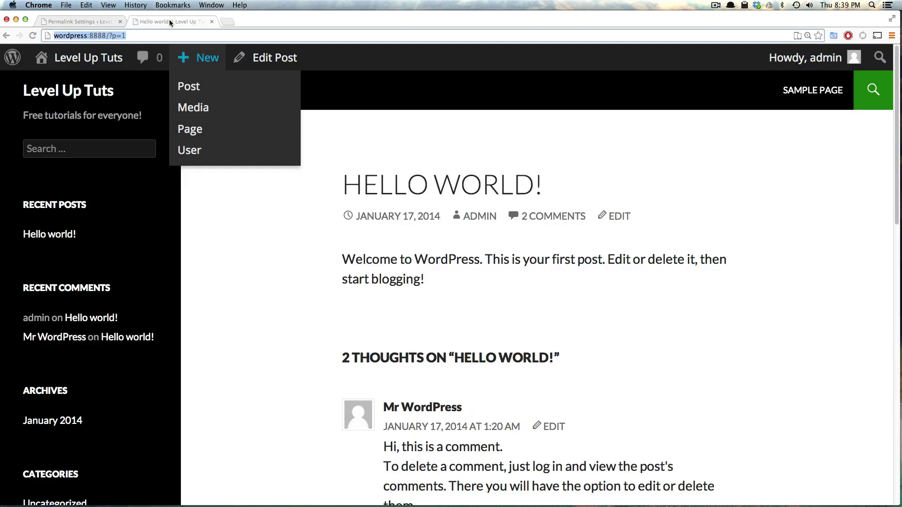
{"action": "left_click", "coordinate": [24, 90]}
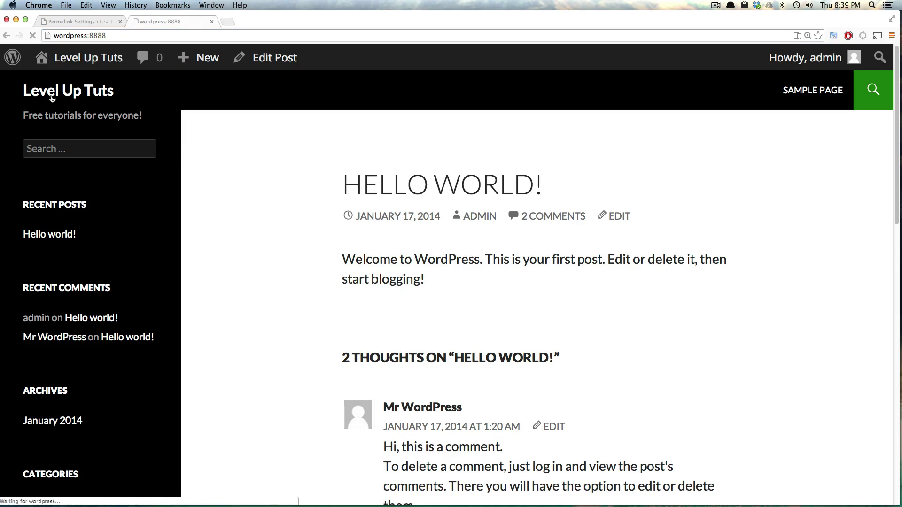
{"action": "left_click", "coordinate": [384, 190]}
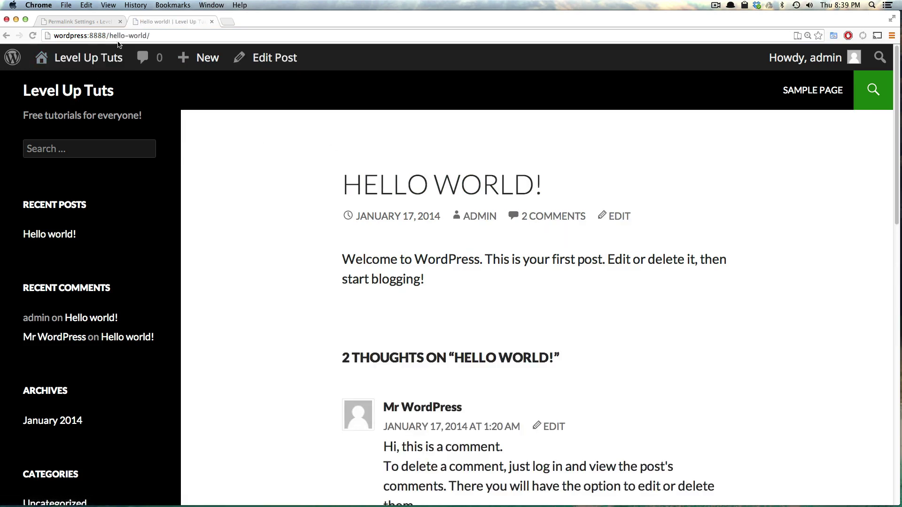
{"action": "left_click_drag", "start_coordinate": [110, 36], "coordinate": [151, 35]}
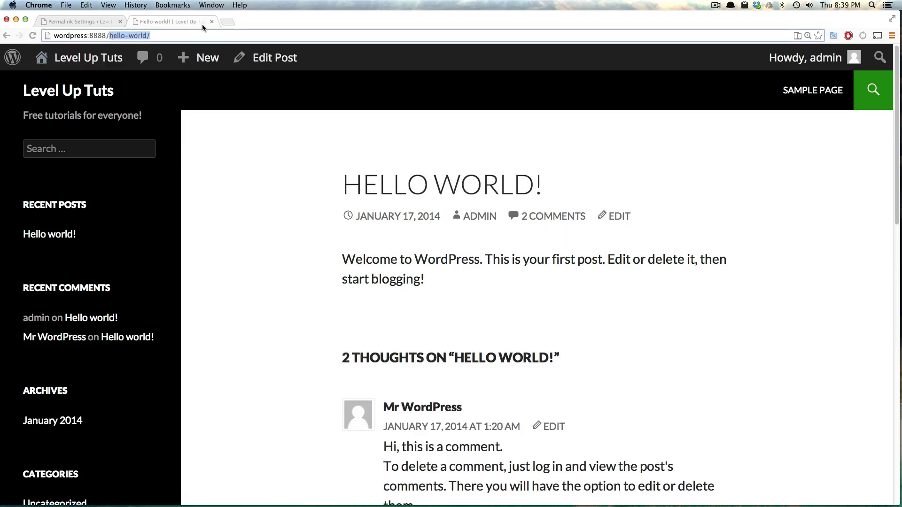
- Back on Permalink Settings, collapse the admin sidebar to icons and shrink the browser to phone width
{"action": "left_click", "coordinate": [91, 21]}
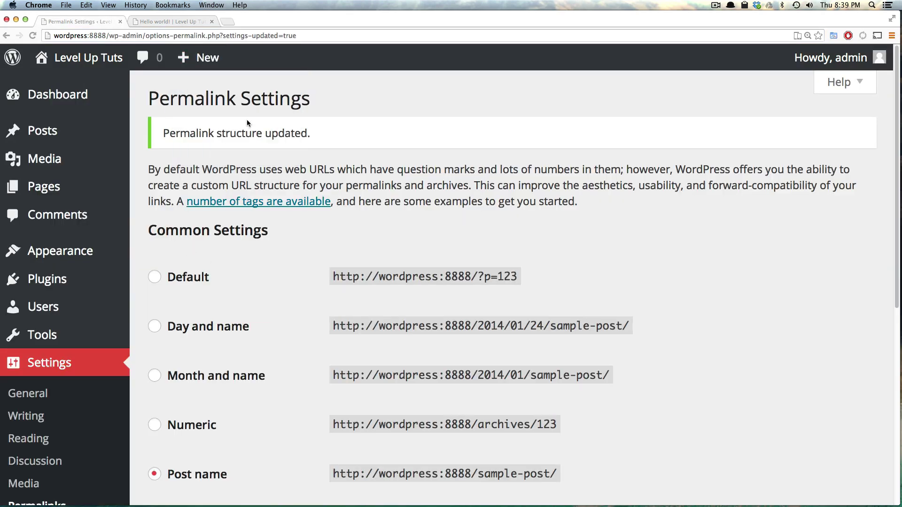
{"action": "scroll", "coordinate": [60, 334], "scroll_direction": "down", "scroll_amount": 5}
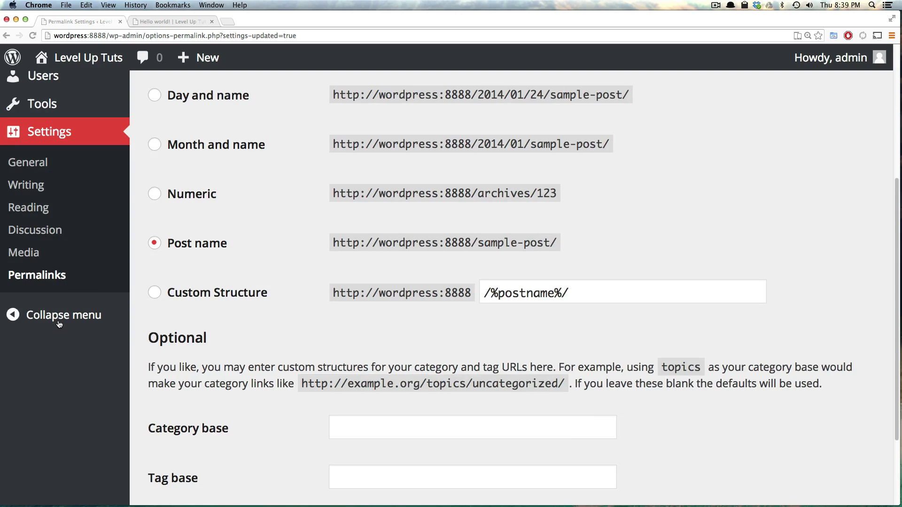
{"action": "left_click", "coordinate": [47, 324]}
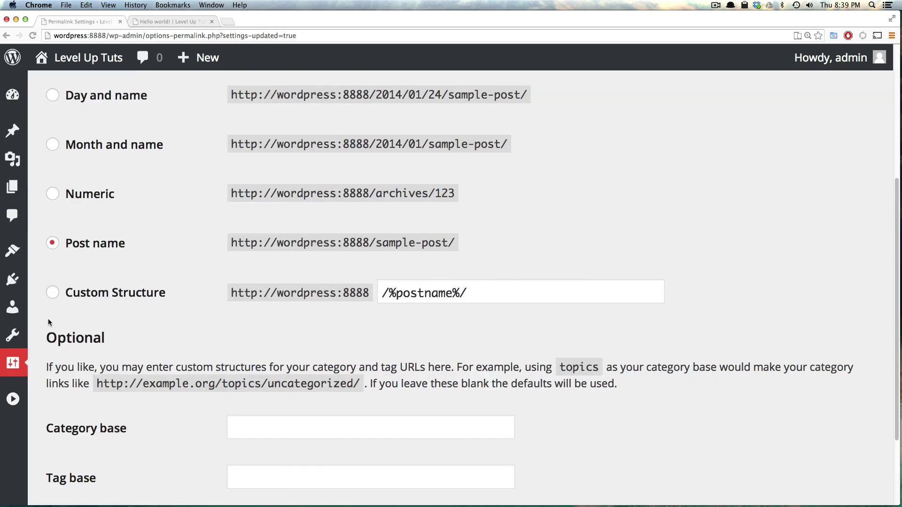
{"action": "scroll", "coordinate": [56, 335], "scroll_direction": "up", "scroll_amount": 4}
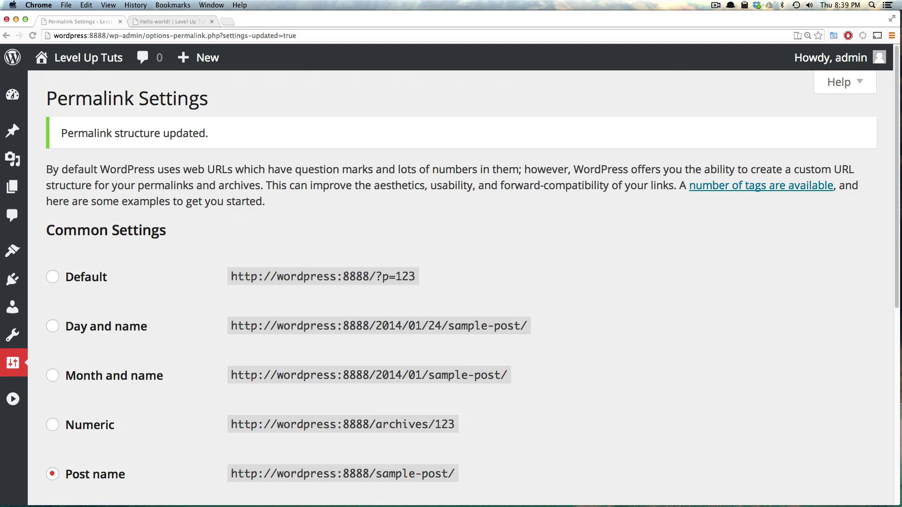
{"action": "left_click_drag", "start_coordinate": [894, 222], "coordinate": [227, 182]}
- Go to Posts > All Posts via the narrow-layout menu, then restore the browser to full width
{"action": "left_click", "coordinate": [11, 67]}
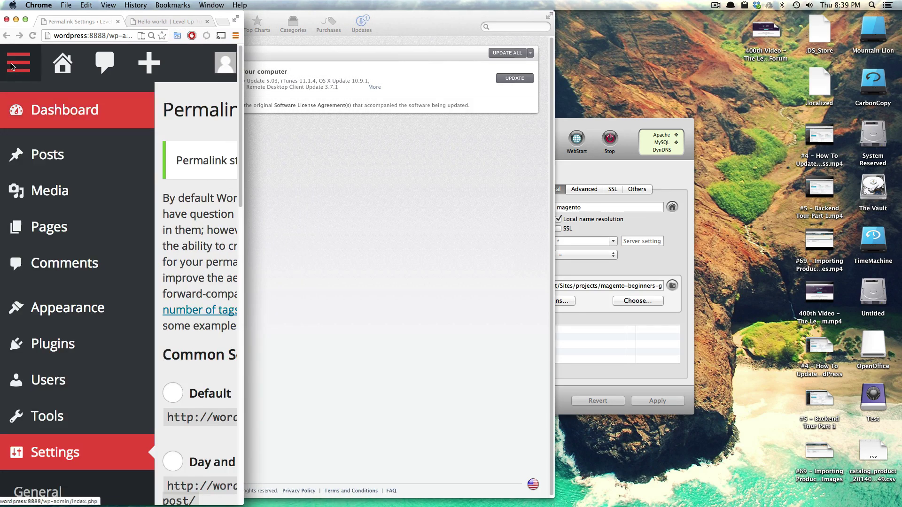
{"action": "left_click", "coordinate": [54, 166]}
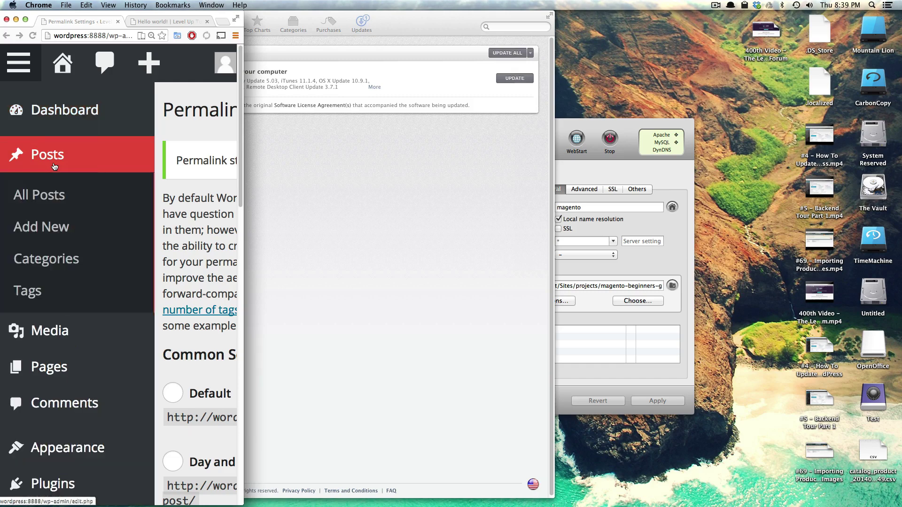
{"action": "left_click", "coordinate": [23, 194]}
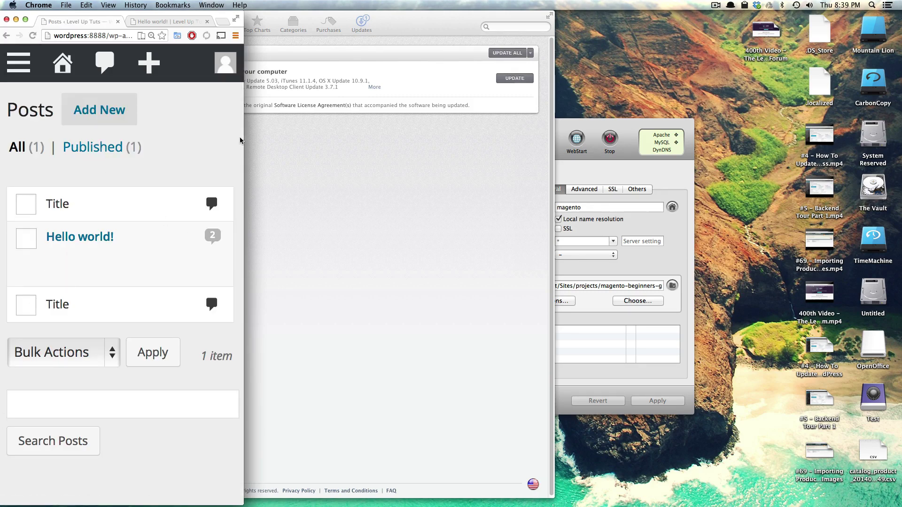
{"action": "left_click_drag", "start_coordinate": [245, 132], "coordinate": [900, 131]}
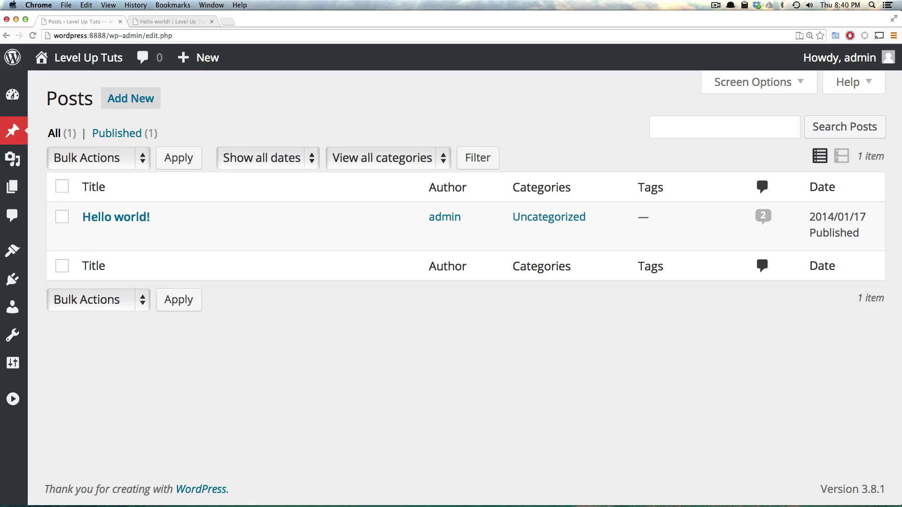
{"action": "mouse_move", "coordinate": [209, 61]}
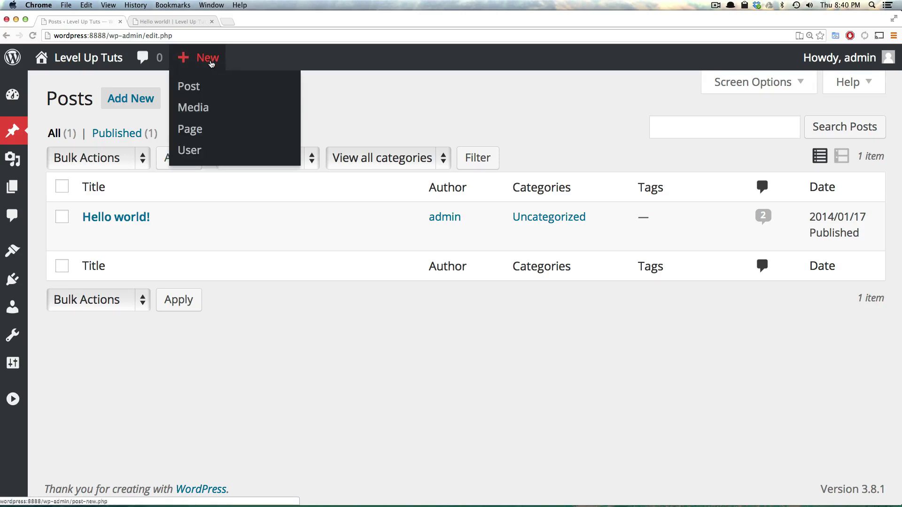